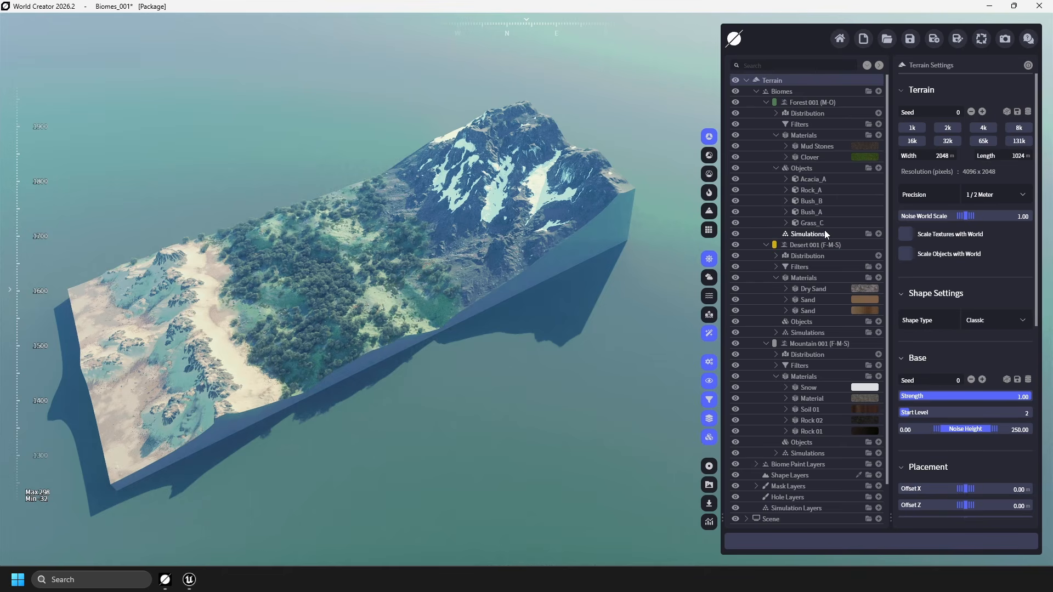
# Step: Set the terrain width to 2017 m, the length to 1009 m and the precision to 1 Meter
pyautogui.click(945, 156)
pyautogui.write('7')
pyautogui.press('Tab')
pyautogui.write('1009')
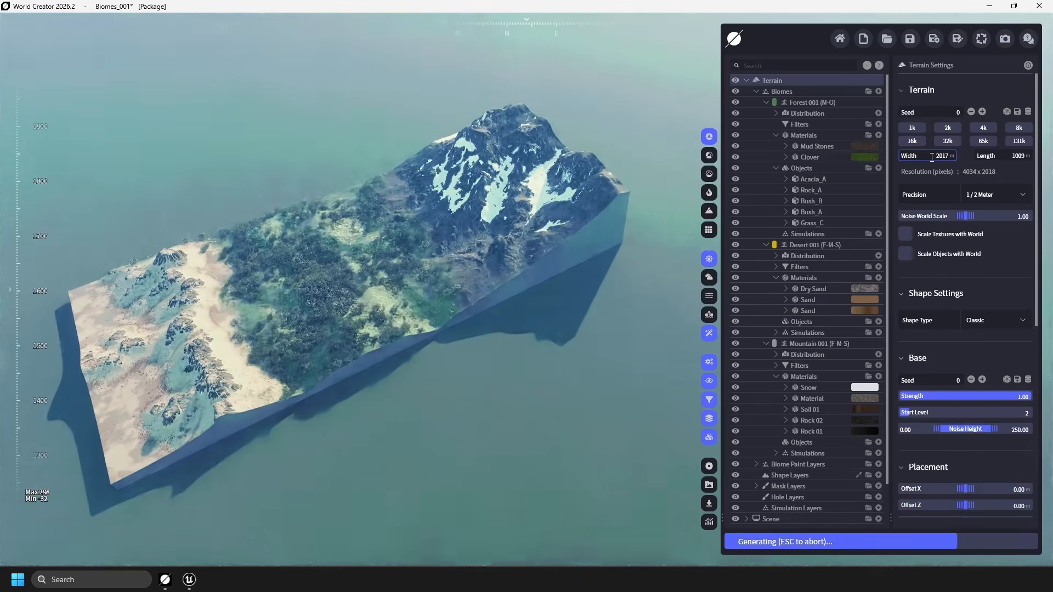
pyautogui.click(1005, 193)
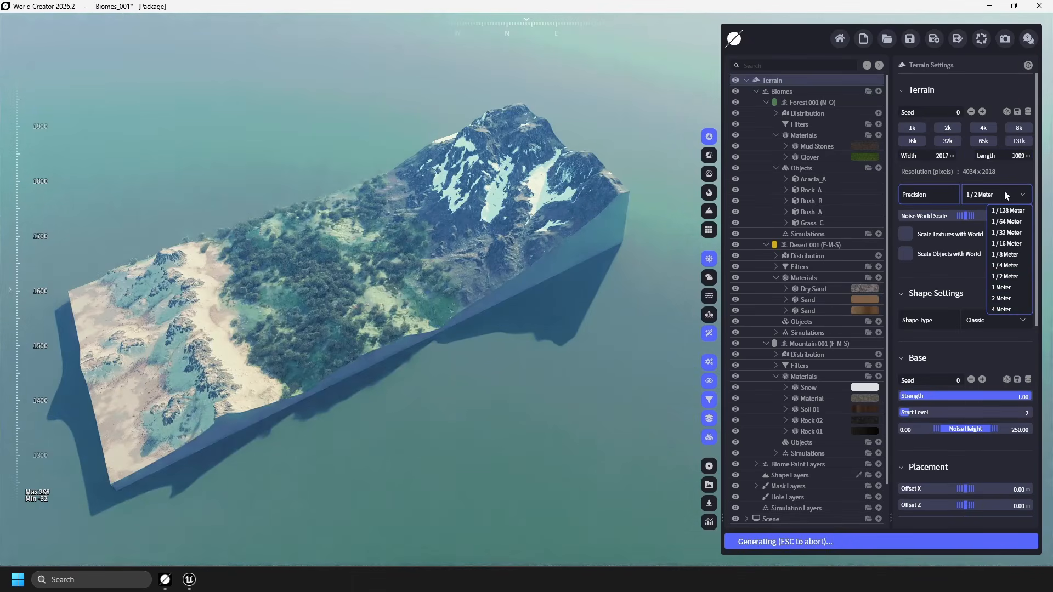
pyautogui.click(1007, 288)
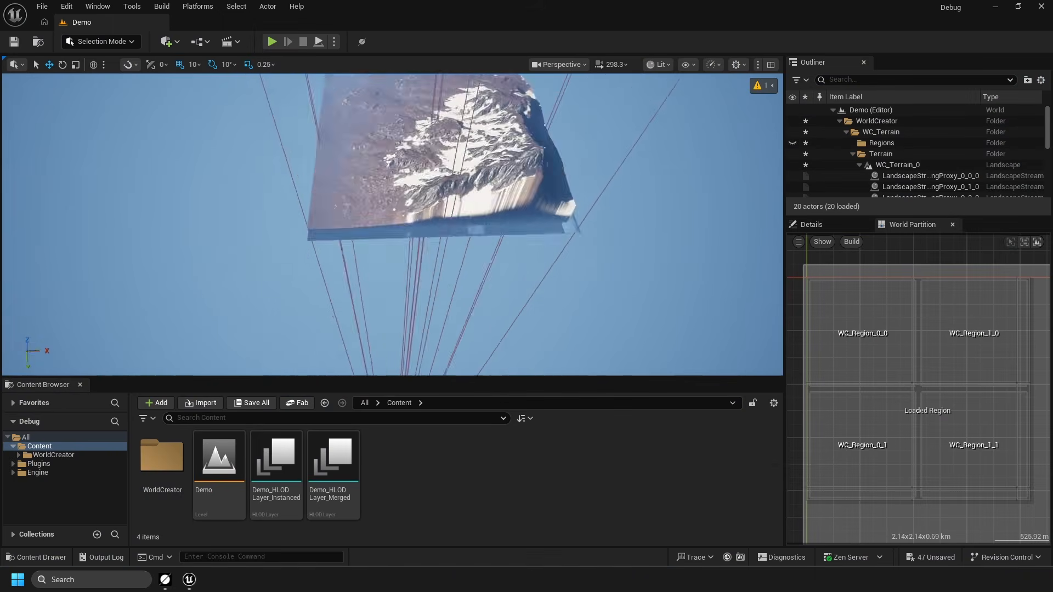
pyautogui.keyDown('alt'); pyautogui.moveTo(580, 194); pyautogui.dragTo(510, 193); pyautogui.keyUp('alt')
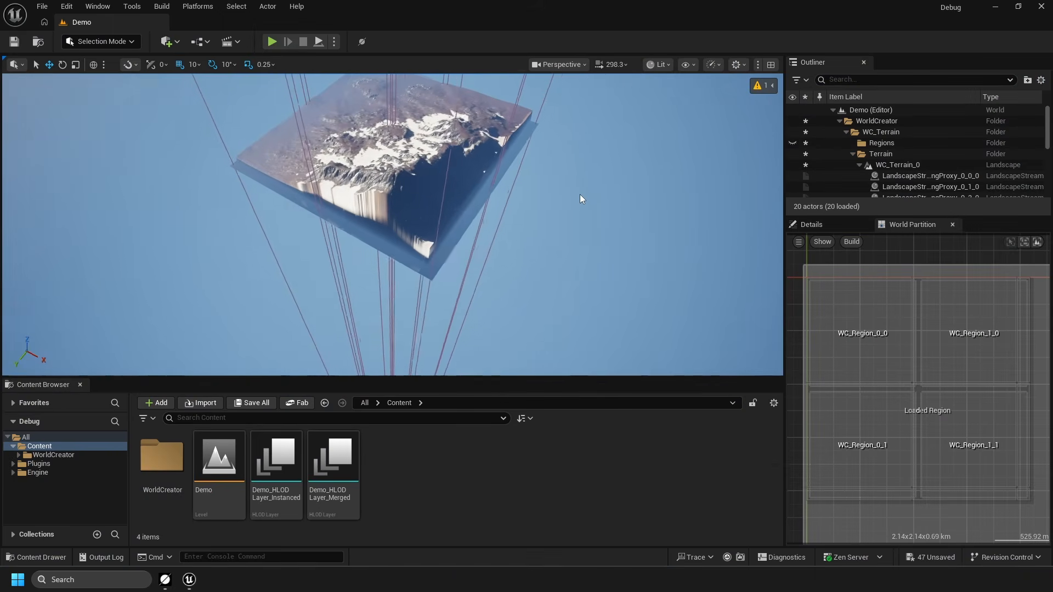
pyautogui.keyDown('alt'); pyautogui.moveTo(579, 192); pyautogui.dragTo(773, 196); pyautogui.keyUp('alt')
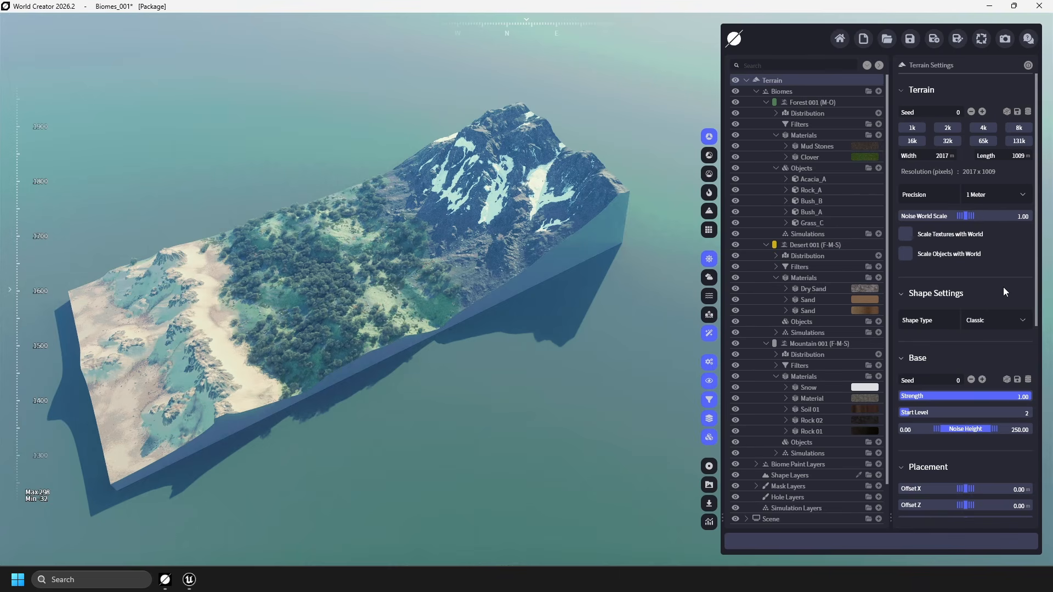
# Step: Set the object type of the forest biome's Acacia_A object to Instance
pyautogui.click(851, 180)
pyautogui.scroll(-3, 981, 400)
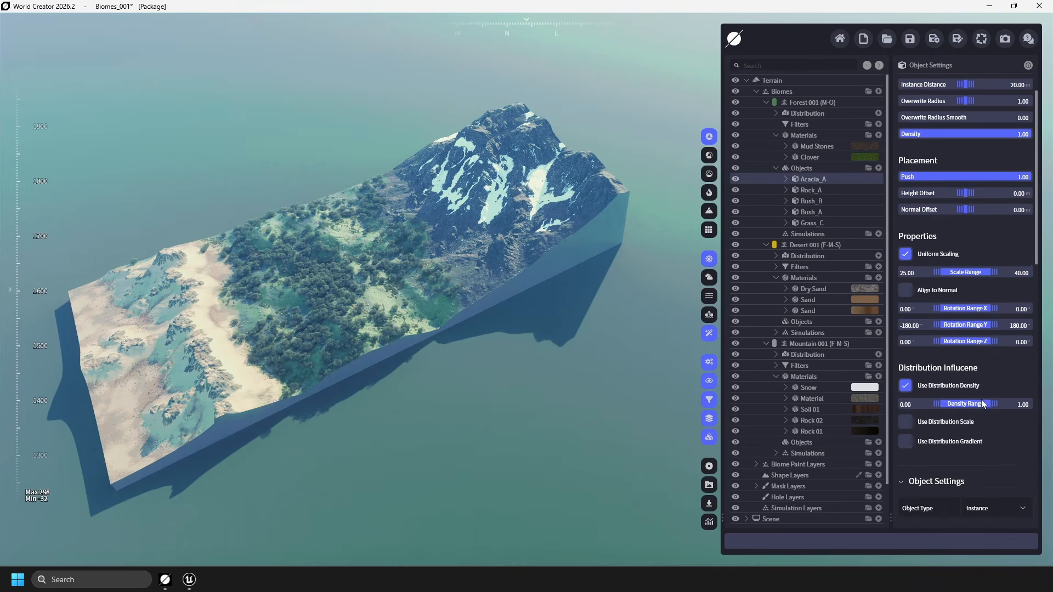
pyautogui.click(985, 390)
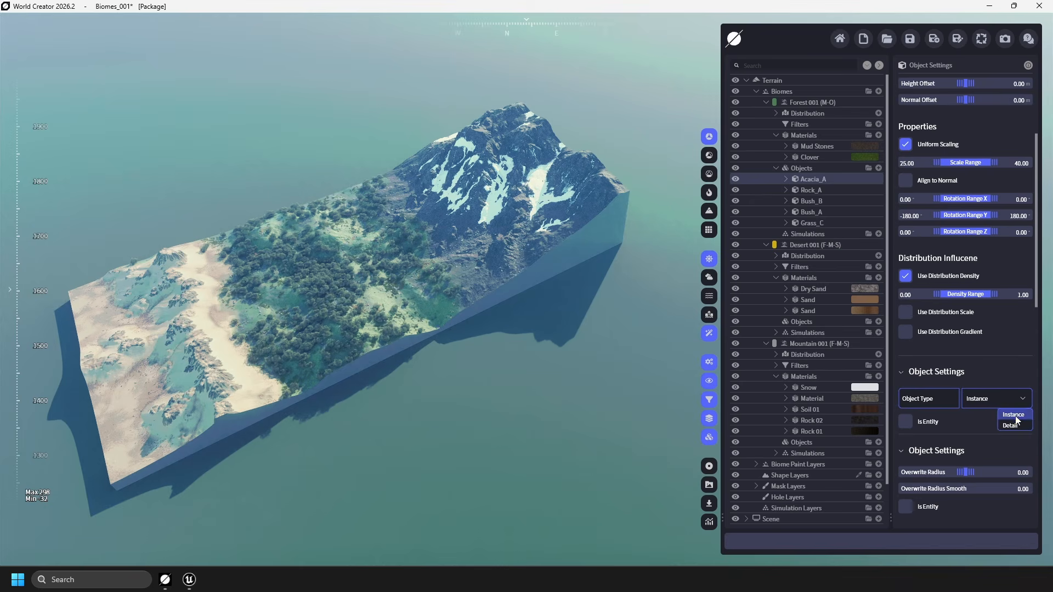
pyautogui.click(1021, 416)
pyautogui.scroll(-1, 1011, 409)
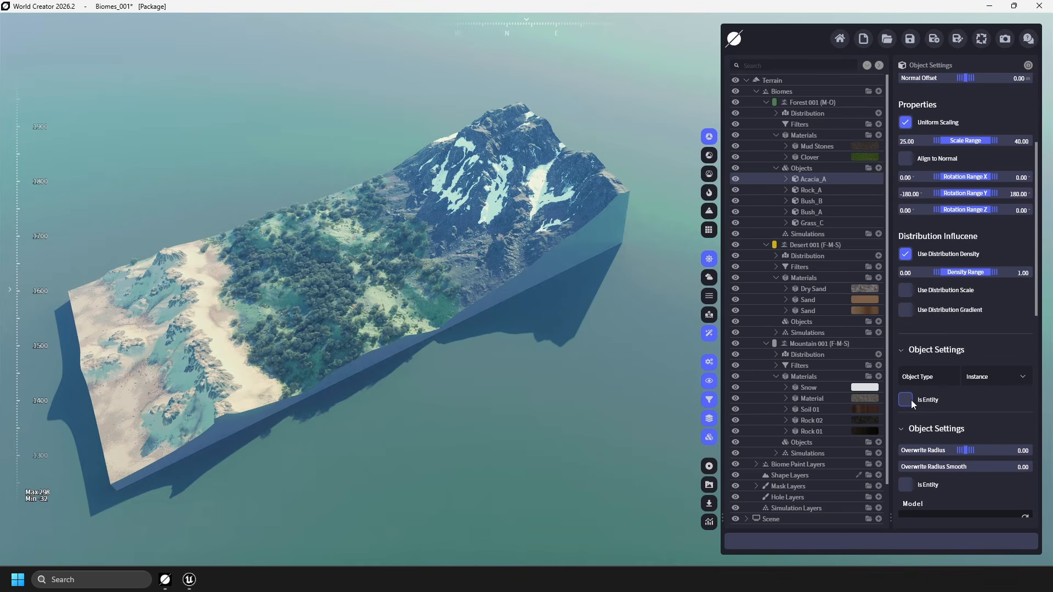
# Step: Set the object type of the forest biome's Grass_C object to Detail and sync the project for the bridge
pyautogui.click(842, 222)
pyautogui.scroll(-5, 932, 260)
pyautogui.click(988, 390)
pyautogui.click(1001, 415)
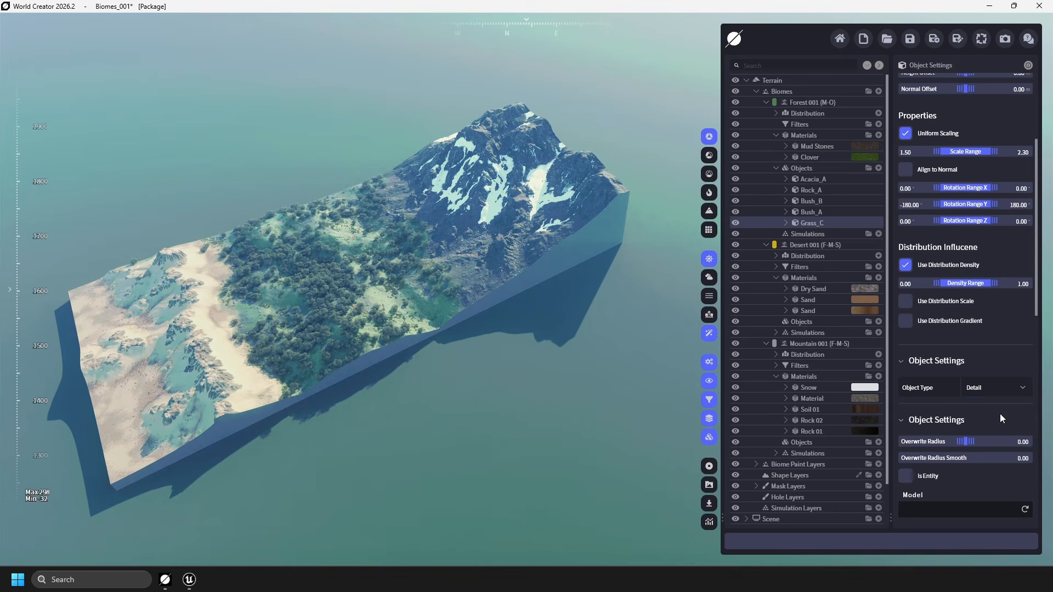
pyautogui.click(985, 41)
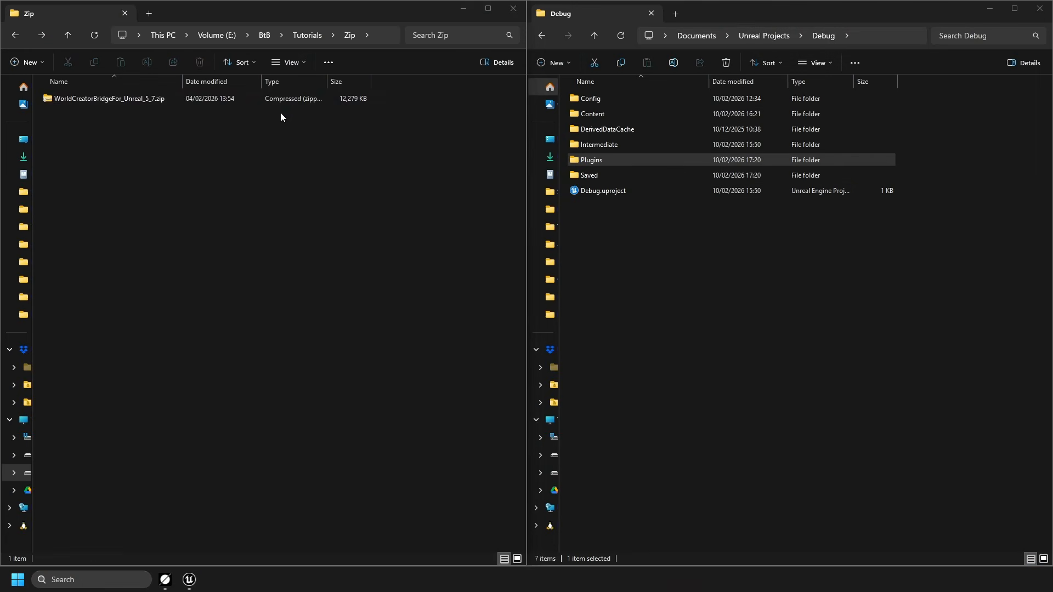
# Step: Extract WorldCreatorBridgeFor_Unreal_5_7.zip into the suggested folder of the same name
pyautogui.rightClick(289, 99)
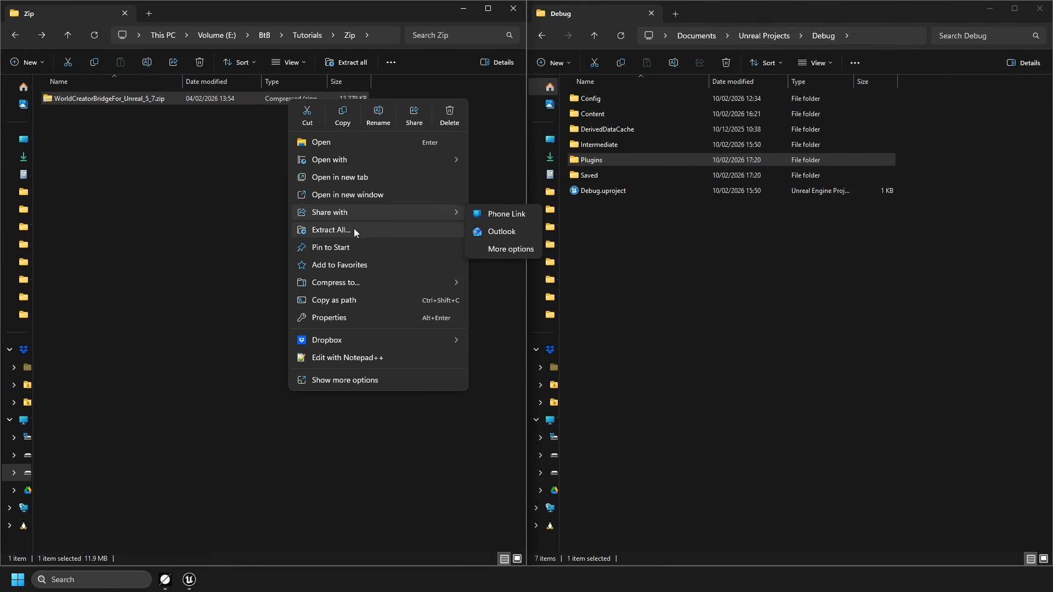
pyautogui.click(353, 228)
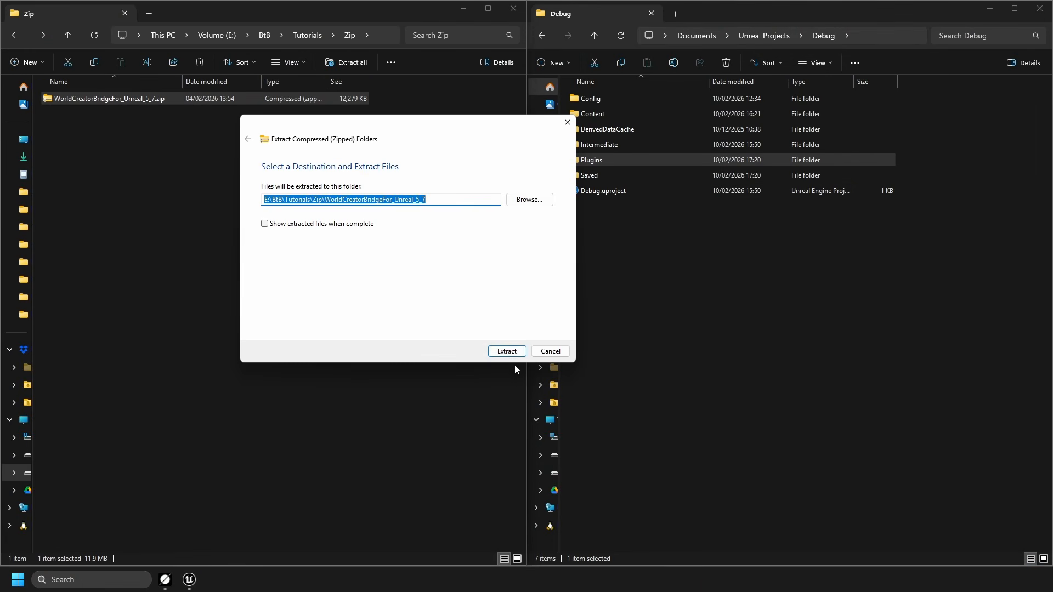
pyautogui.click(509, 351)
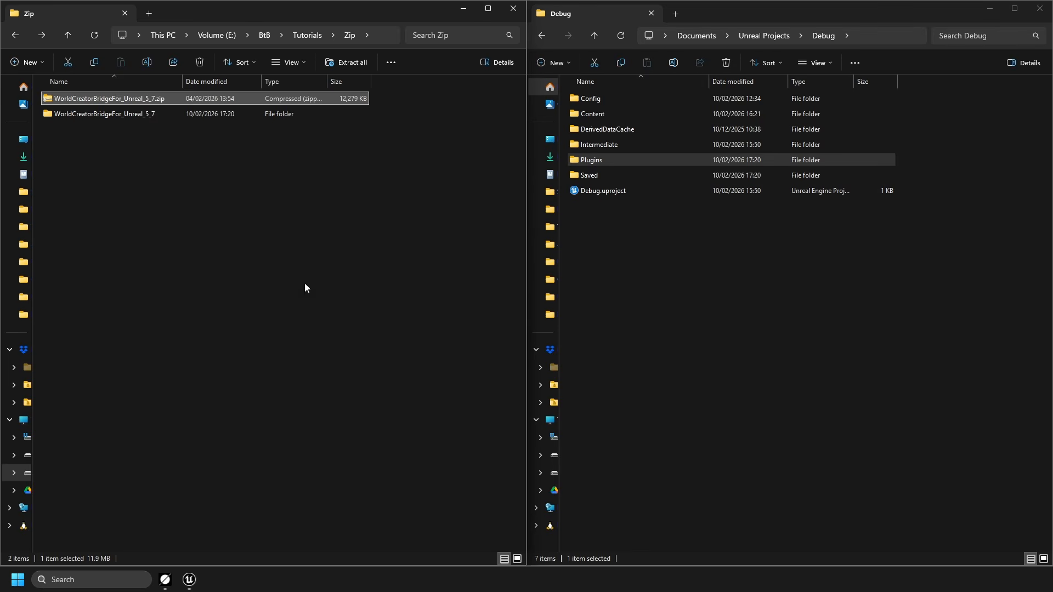
# Step: Open the extracted folder and transfer its WorldCreatorBridge folder into the Debug project's Plugins folder
pyautogui.doubleClick(189, 118)
pyautogui.doubleClick(179, 100)
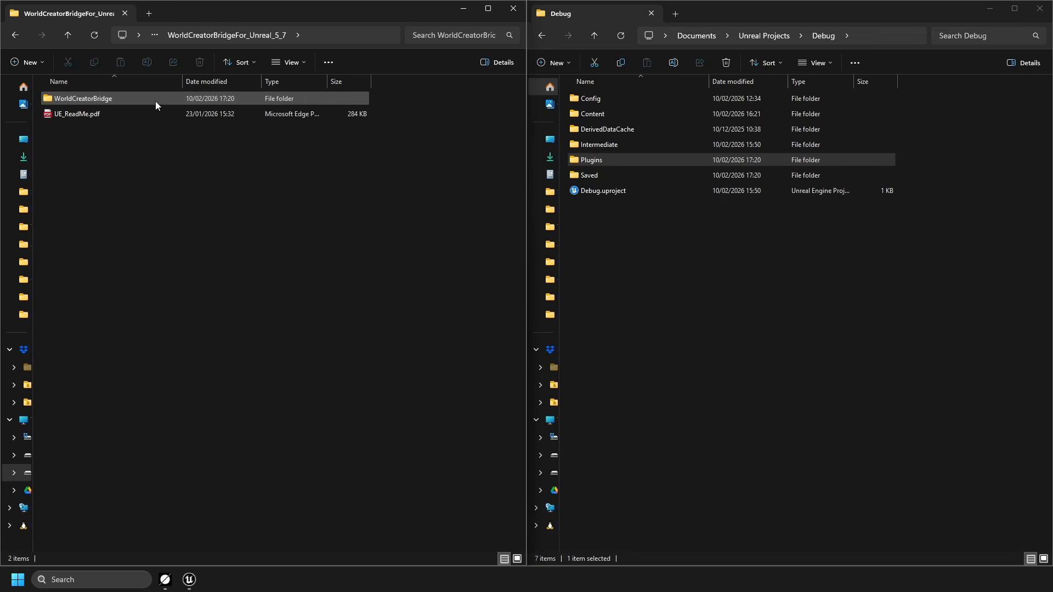
pyautogui.moveTo(181, 100); pyautogui.dragTo(678, 160)
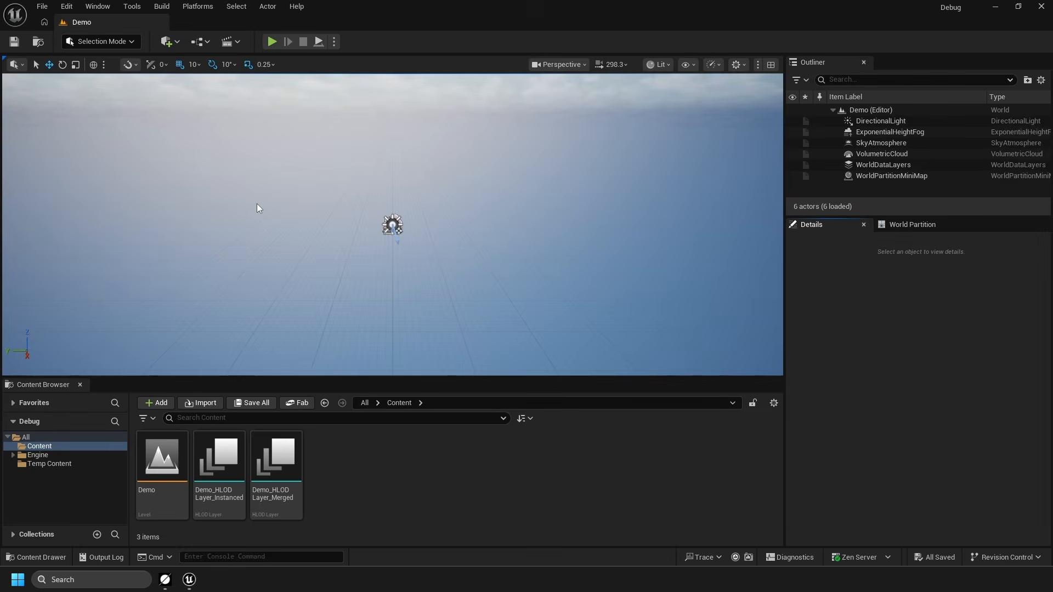
# Step: In Unreal Editor, find the World Creator Bridge plugin by searching "world", enable it and restart the editor
pyautogui.click(67, 6)
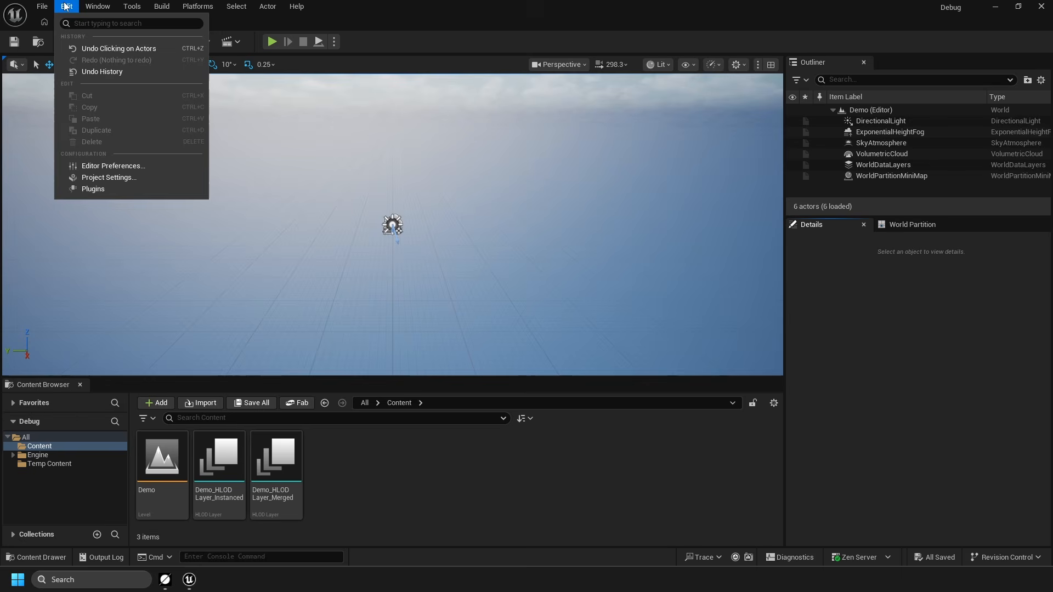
pyautogui.click(135, 187)
pyautogui.click(491, 136)
pyautogui.write('world')
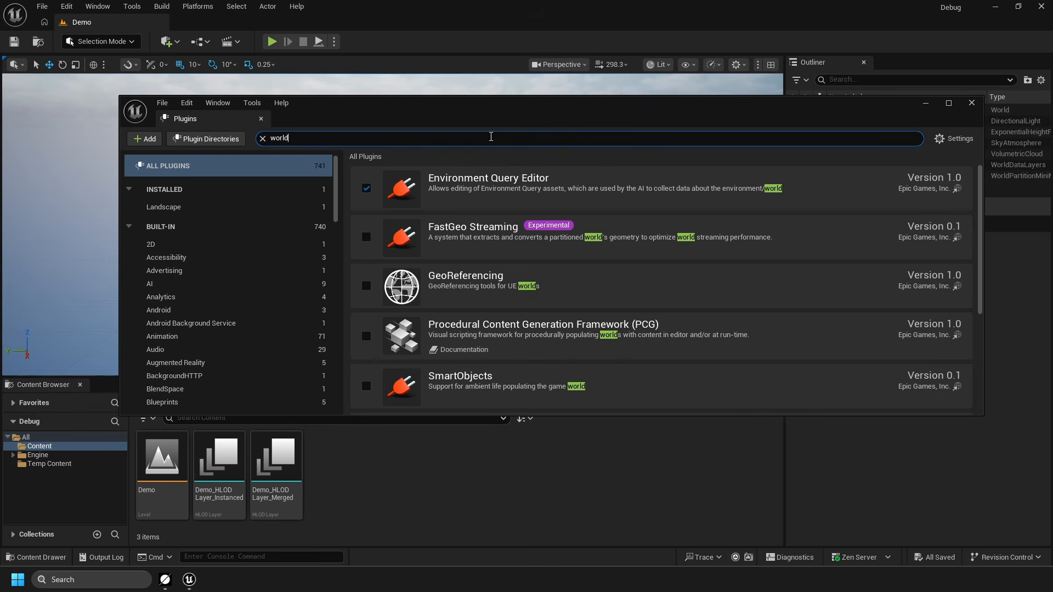
pyautogui.scroll(-5, 368, 296)
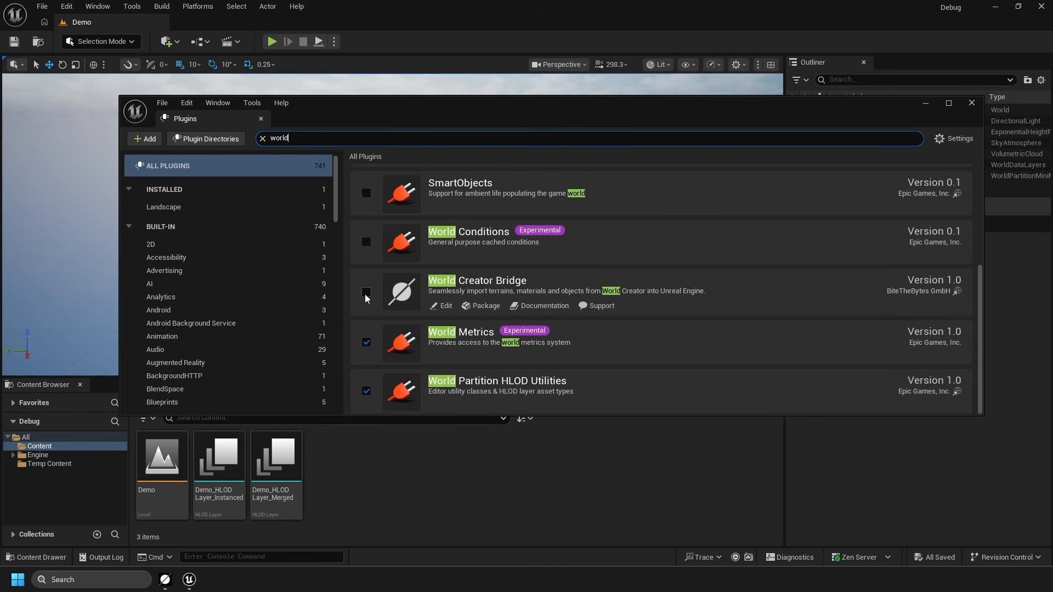
pyautogui.click(366, 295)
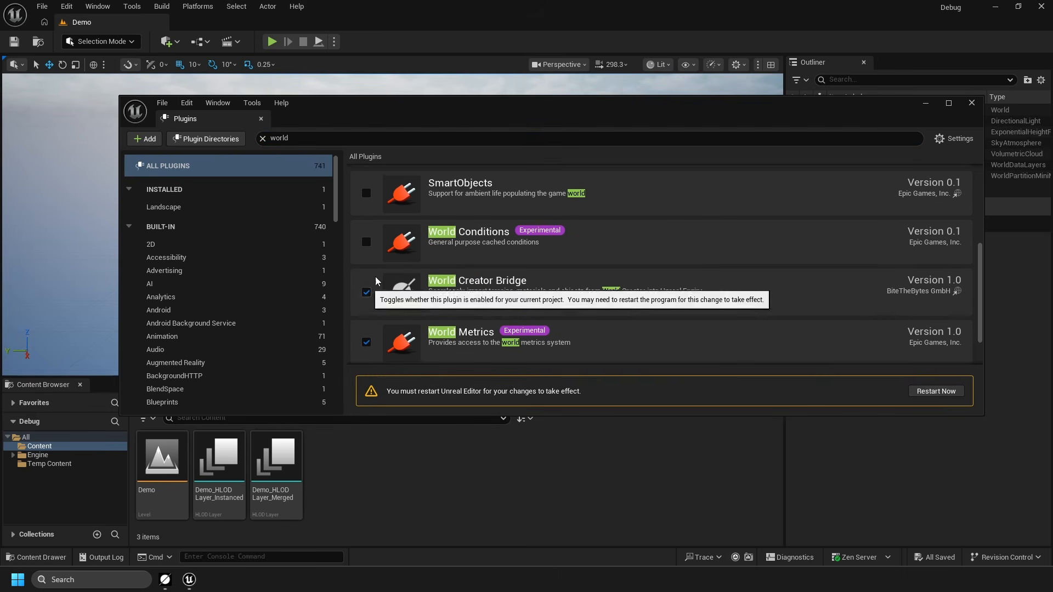
pyautogui.click(936, 391)
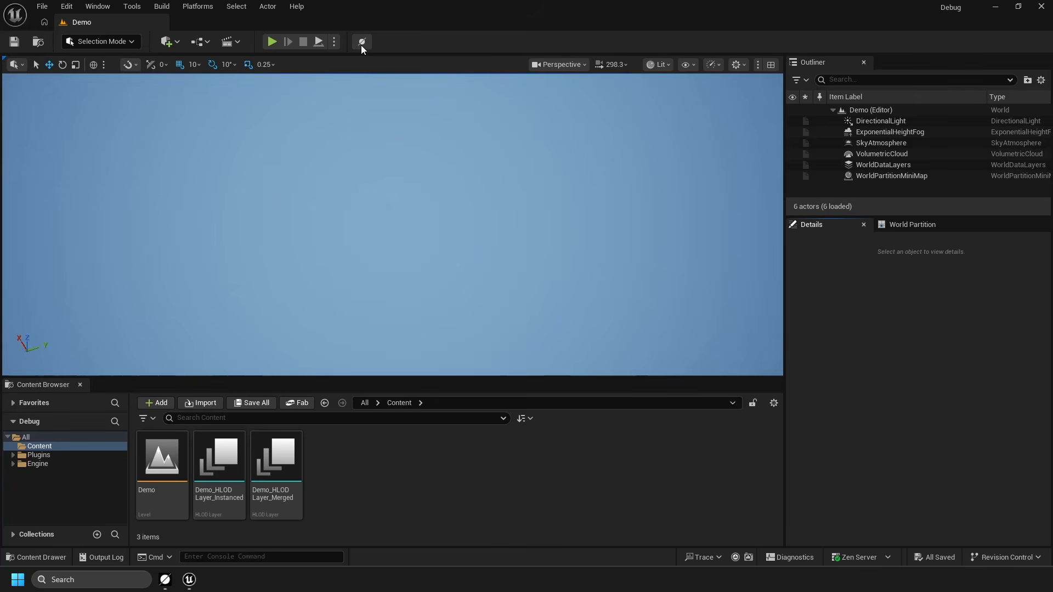
# Step: Read the Bridge.xml data in World Creator Bridge and sync the terrain as WC_Terrain with the suggested landscape parameters
pyautogui.click(361, 45)
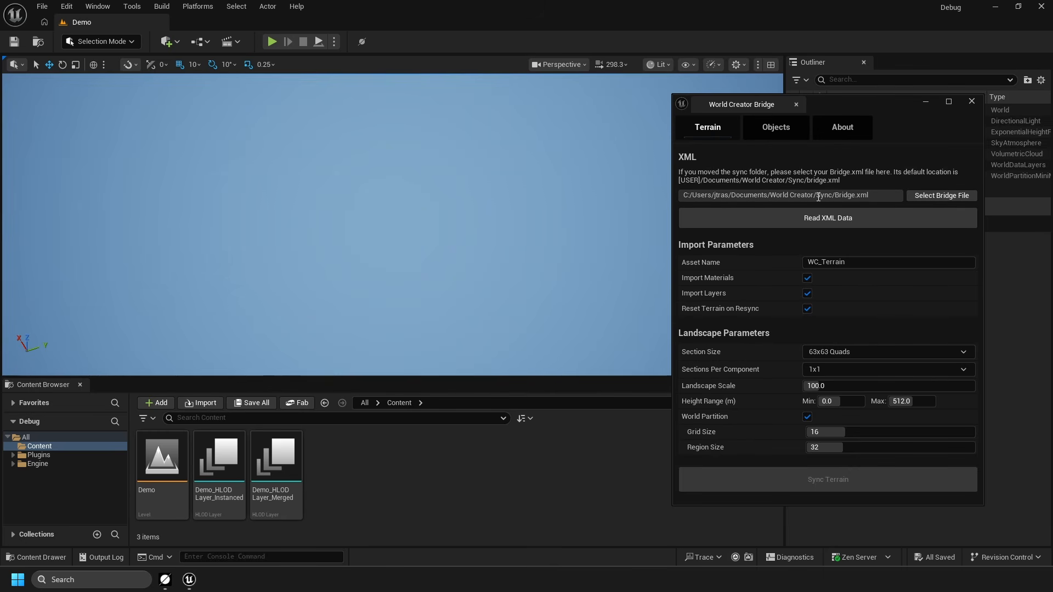
pyautogui.click(827, 226)
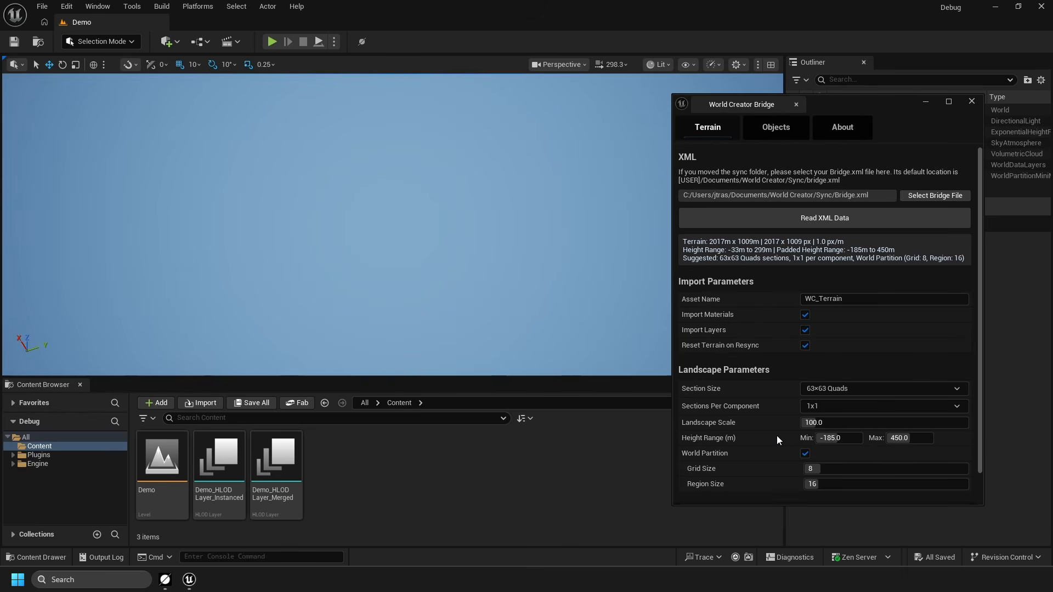
pyautogui.scroll(-2, 777, 436)
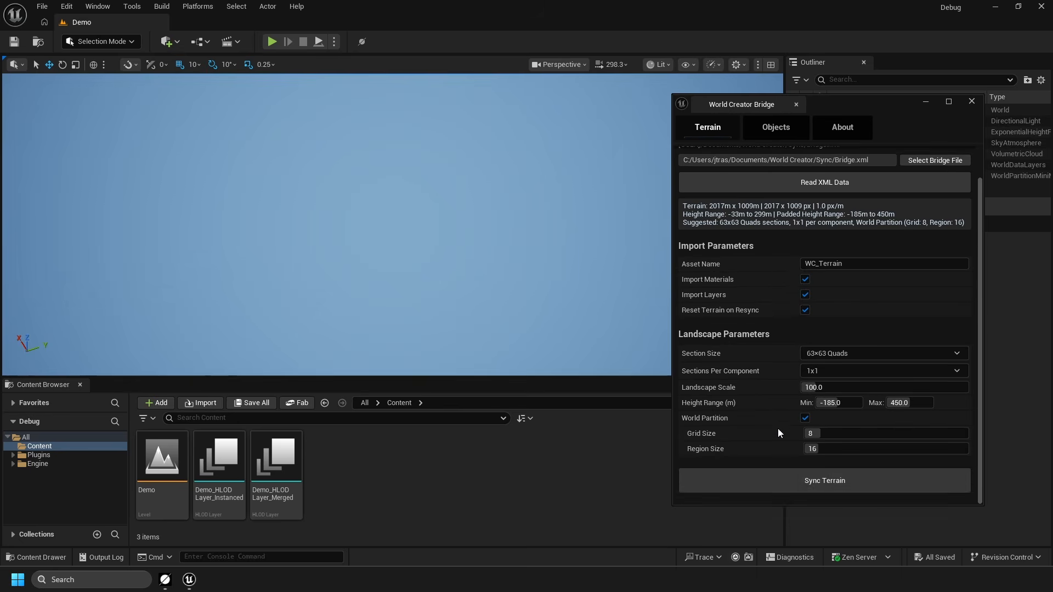
pyautogui.click(833, 475)
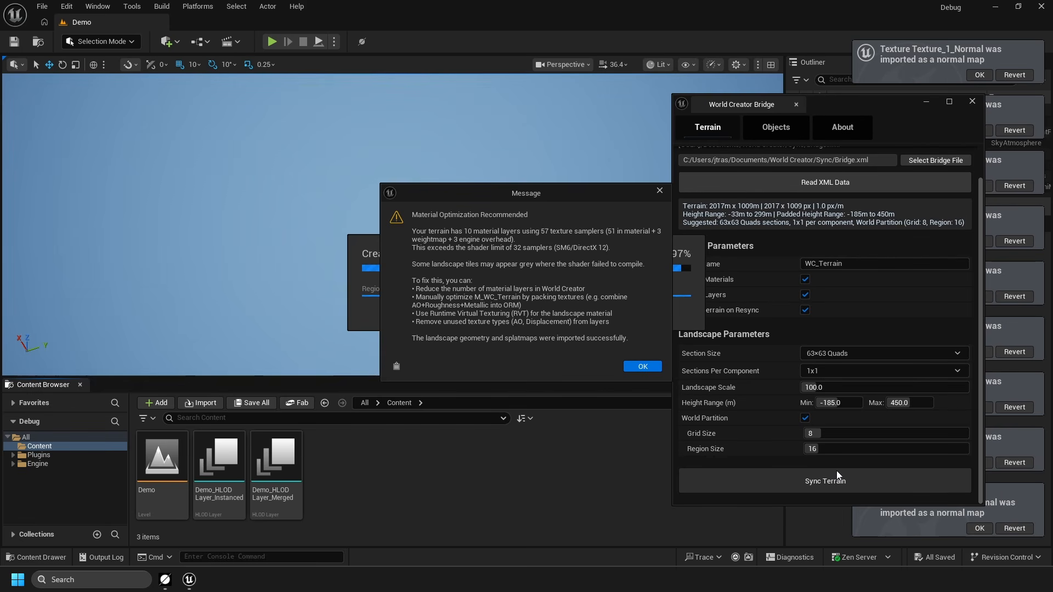
pyautogui.click(646, 365)
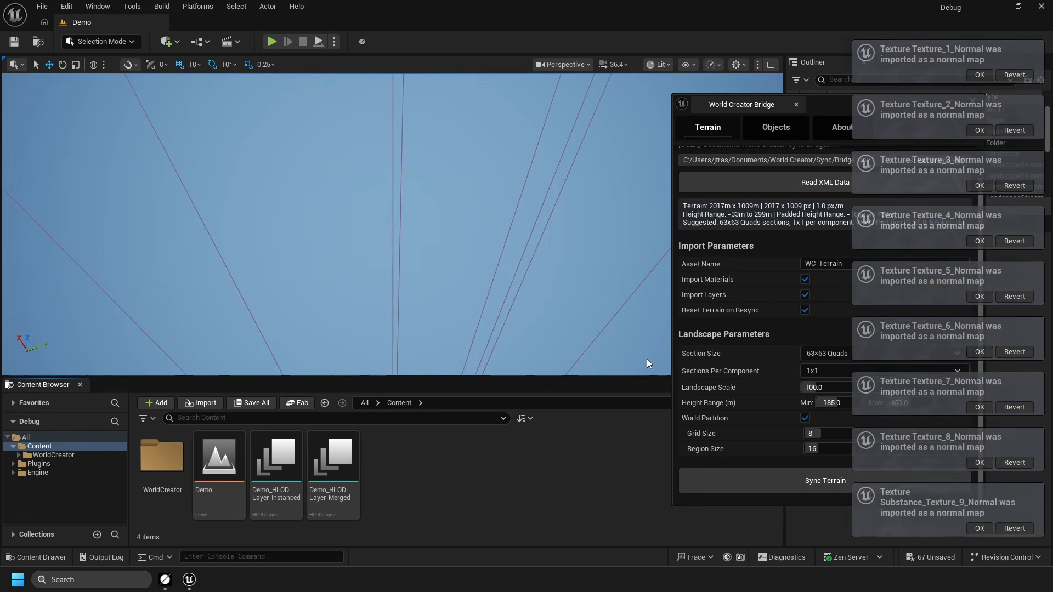
# Step: Dock the World Creator Bridge window next to Details and open the World Partition Editor
pyautogui.moveTo(731, 104); pyautogui.dragTo(894, 228)
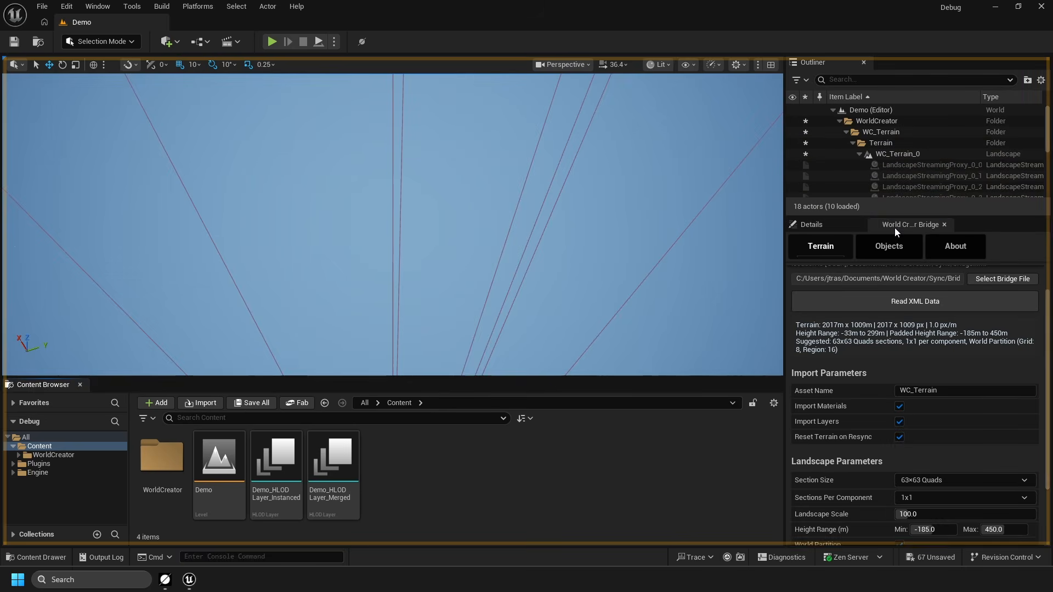
pyautogui.click(98, 6)
pyautogui.moveTo(209, 129)
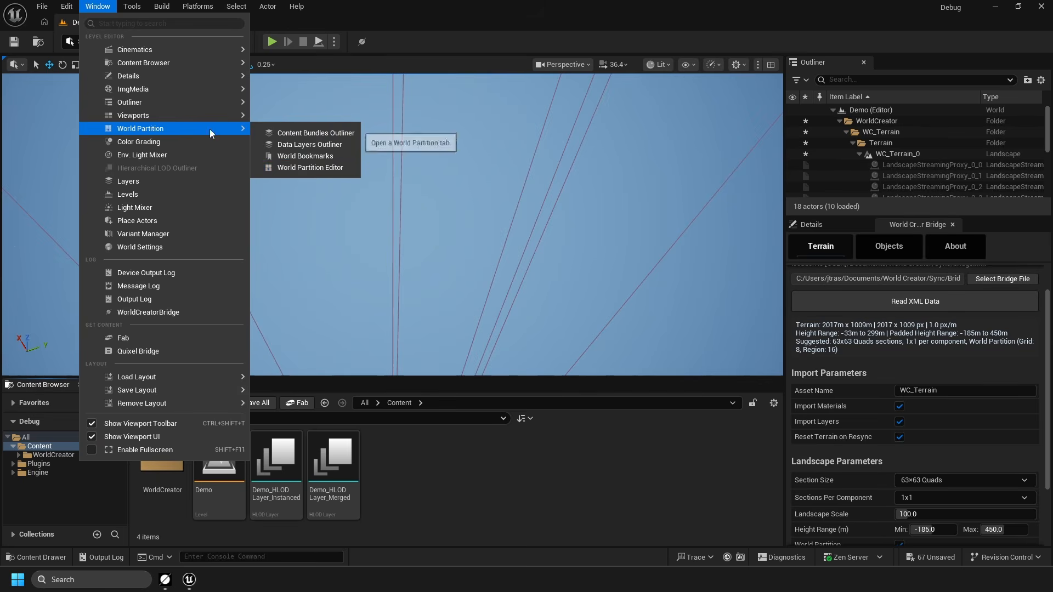
pyautogui.click(313, 167)
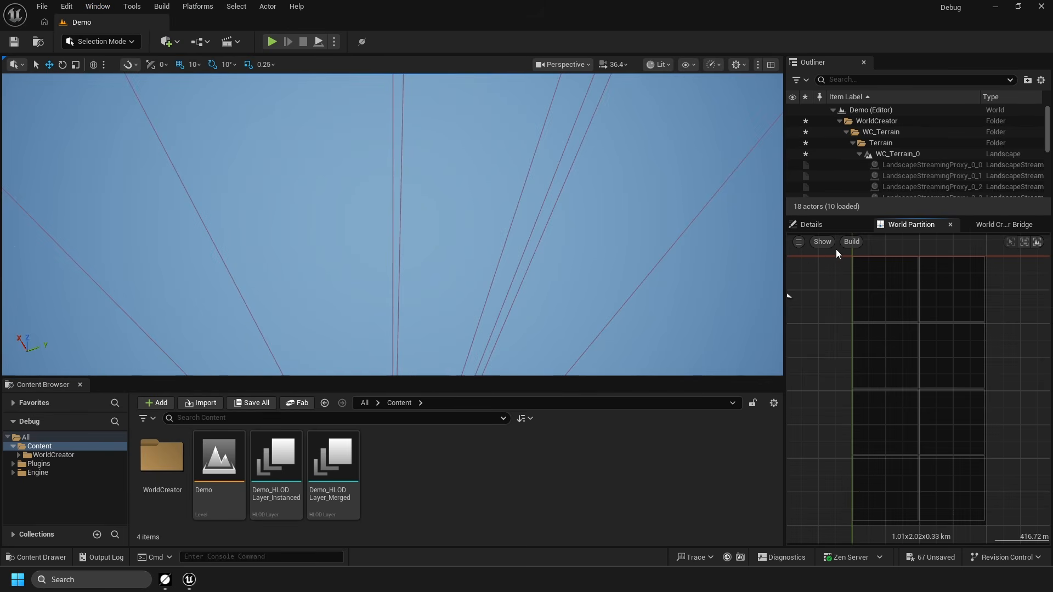
# Step: Load the world partition region that covers the entire landscape grid and bring the whole terrain into view
pyautogui.moveTo(847, 251); pyautogui.dragTo(1007, 531)
pyautogui.rightClick(996, 447)
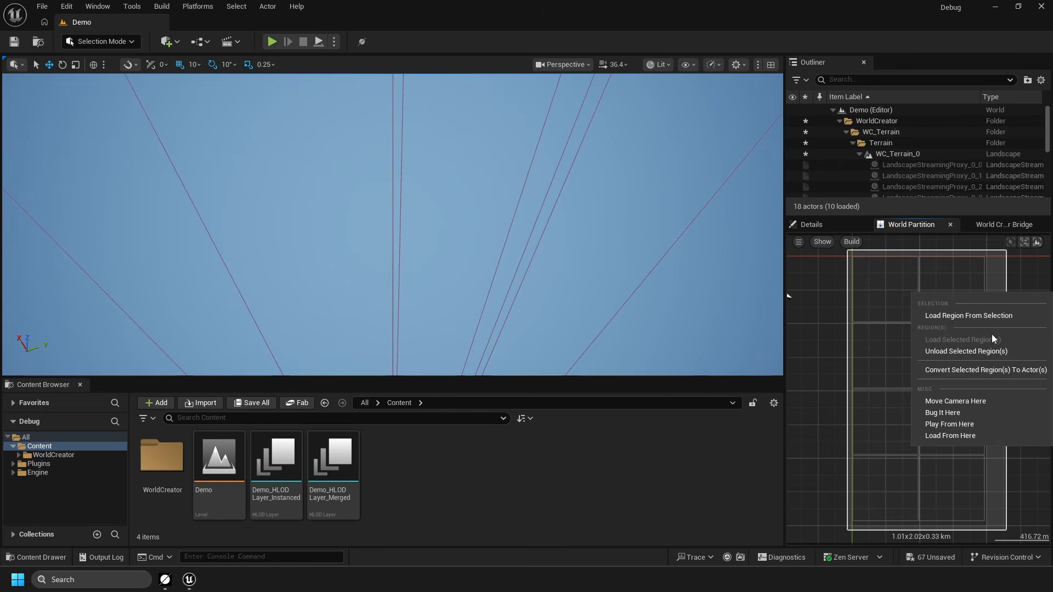
pyautogui.click(986, 318)
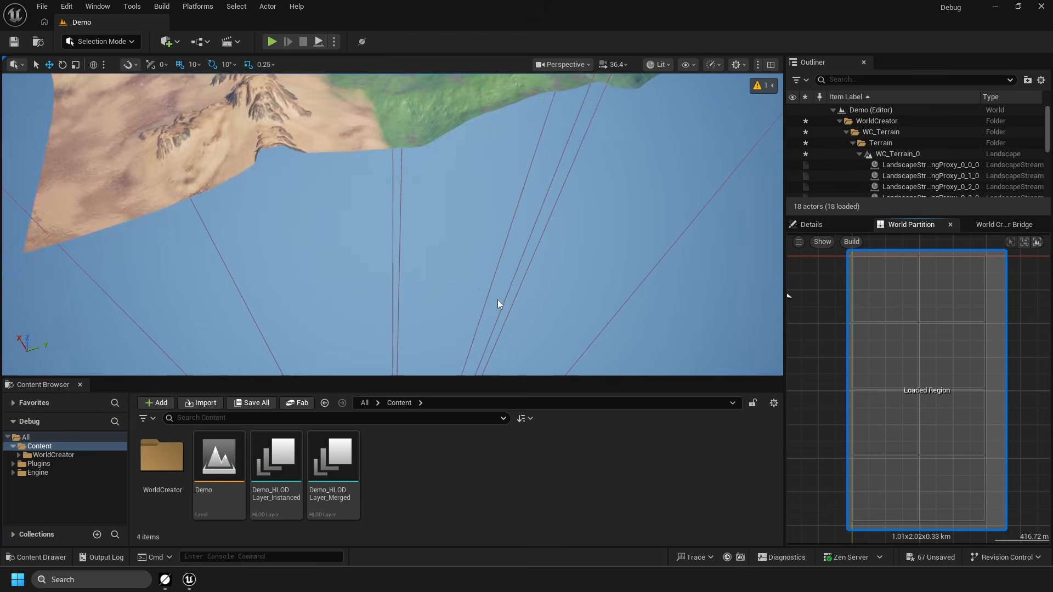
pyautogui.press('s')
pyautogui.moveTo(502, 222); pyautogui.dragTo(511, 185, button='right')
# Step: Open the M_WC_Terrain material from WorldCreator/WC_Terrain, examine its node graph and close the material editor
pyautogui.click(48, 457)
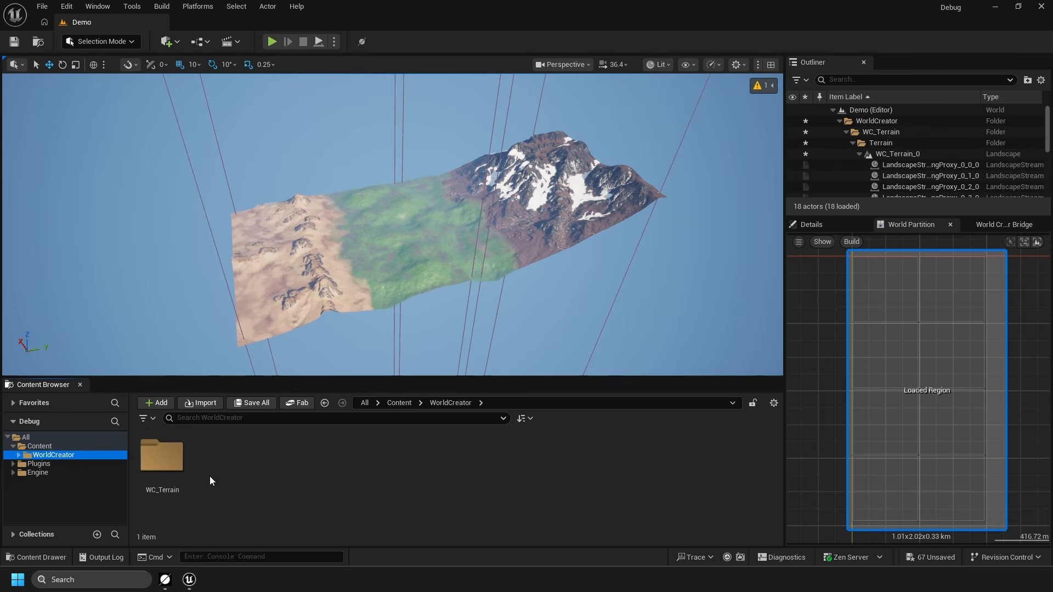
pyautogui.doubleClick(162, 455)
pyautogui.doubleClick(283, 458)
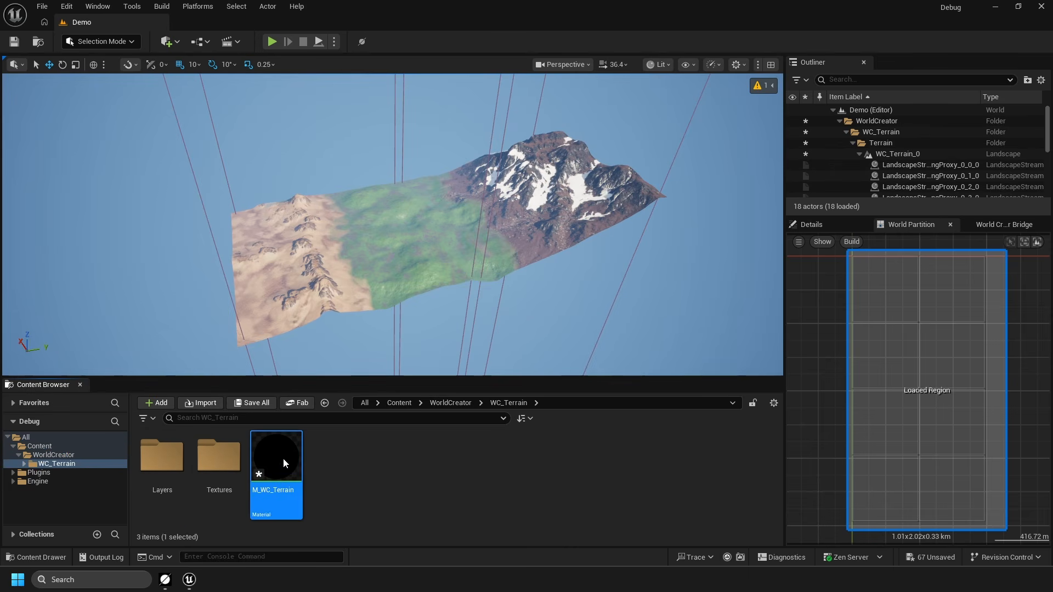
pyautogui.scroll(-12, 521, 303)
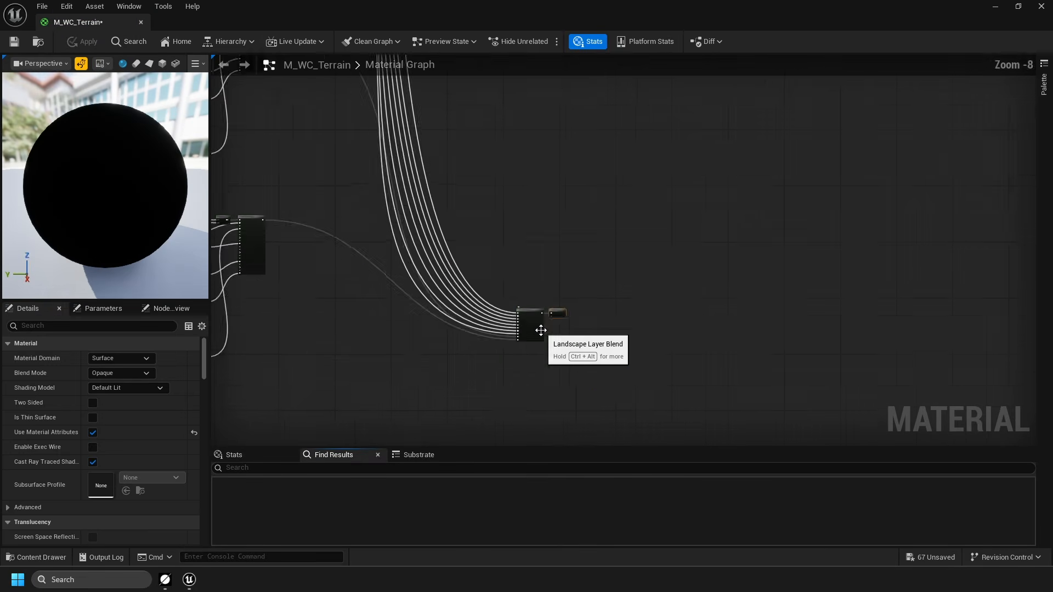
pyautogui.moveTo(702, 443); pyautogui.dragTo(675, 446, button='right')
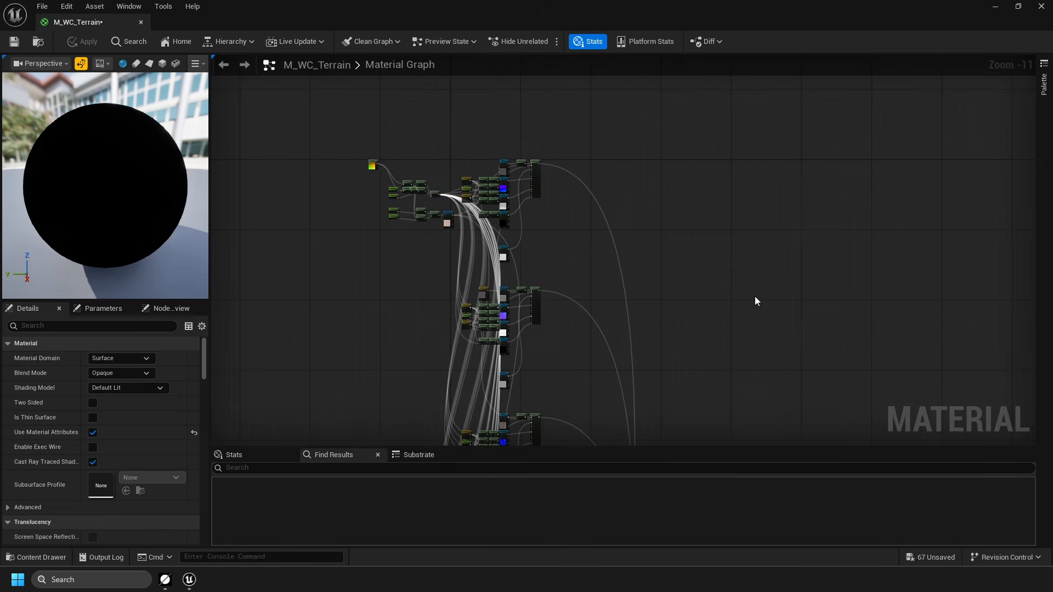
pyautogui.click(1041, 6)
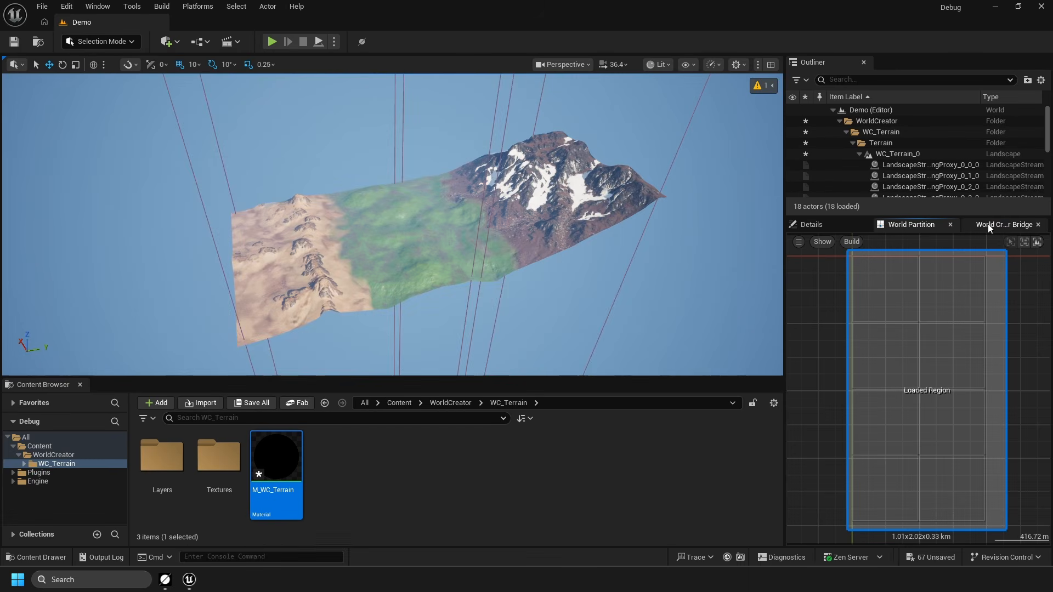
# Step: Sync the World Creator objects onto the terrain through World Creator Bridge and acknowledge the import summary
pyautogui.click(988, 224)
pyautogui.scroll(1, 908, 344)
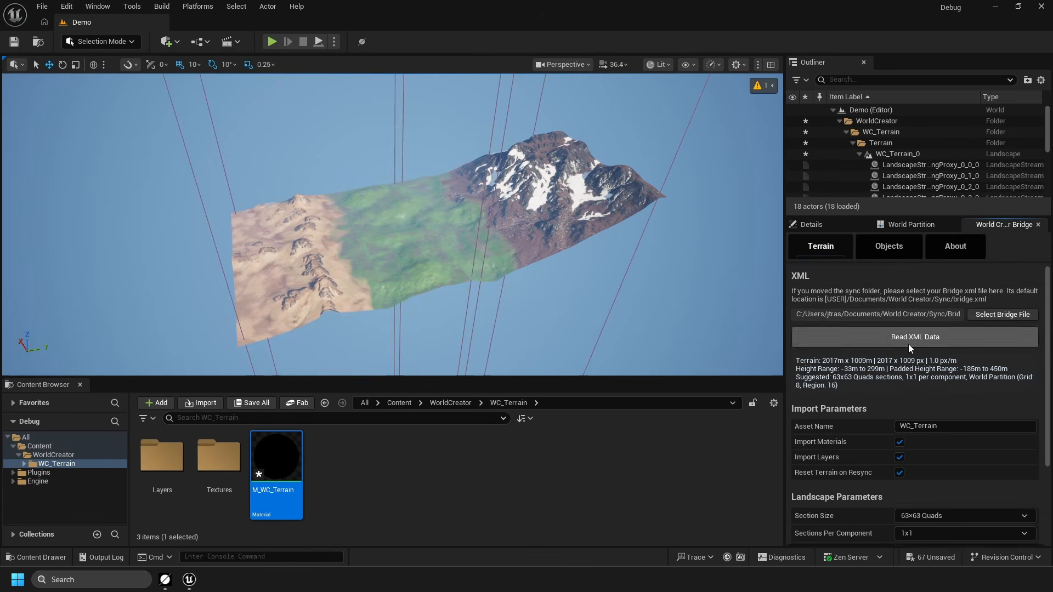
pyautogui.click(887, 247)
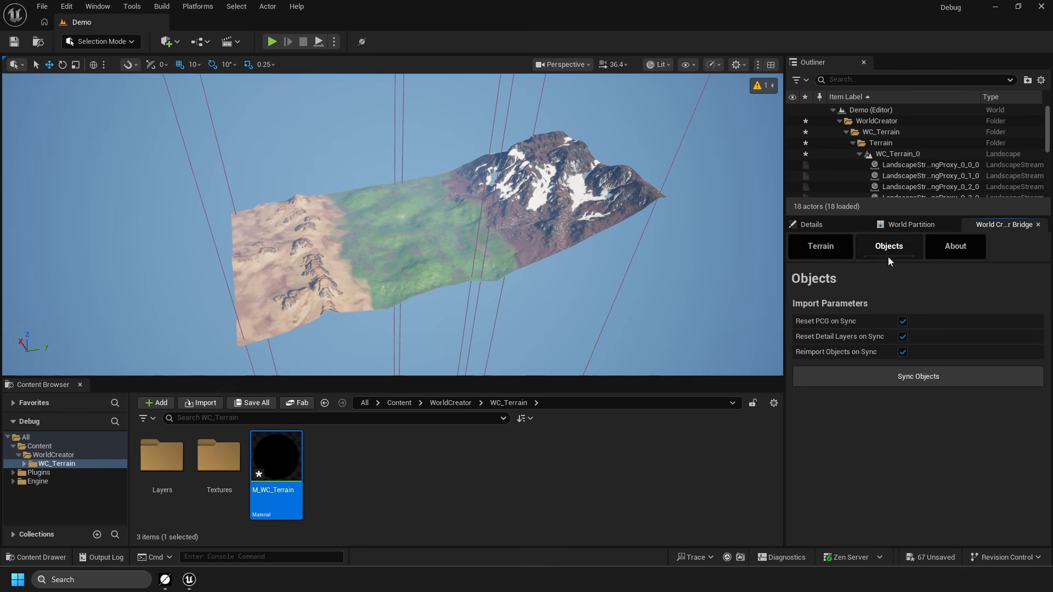
pyautogui.click(913, 377)
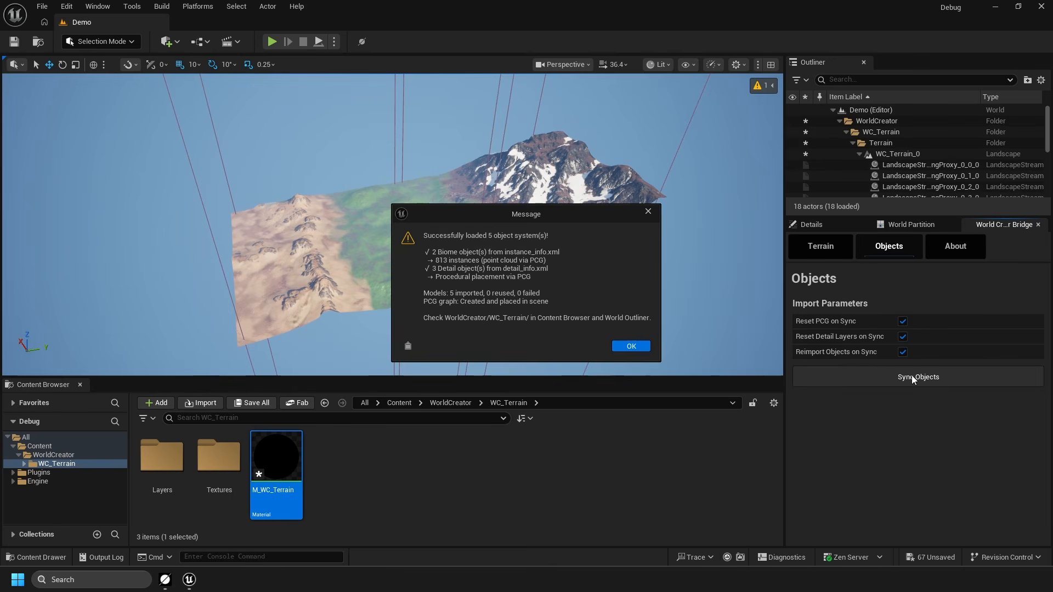
pyautogui.click(630, 347)
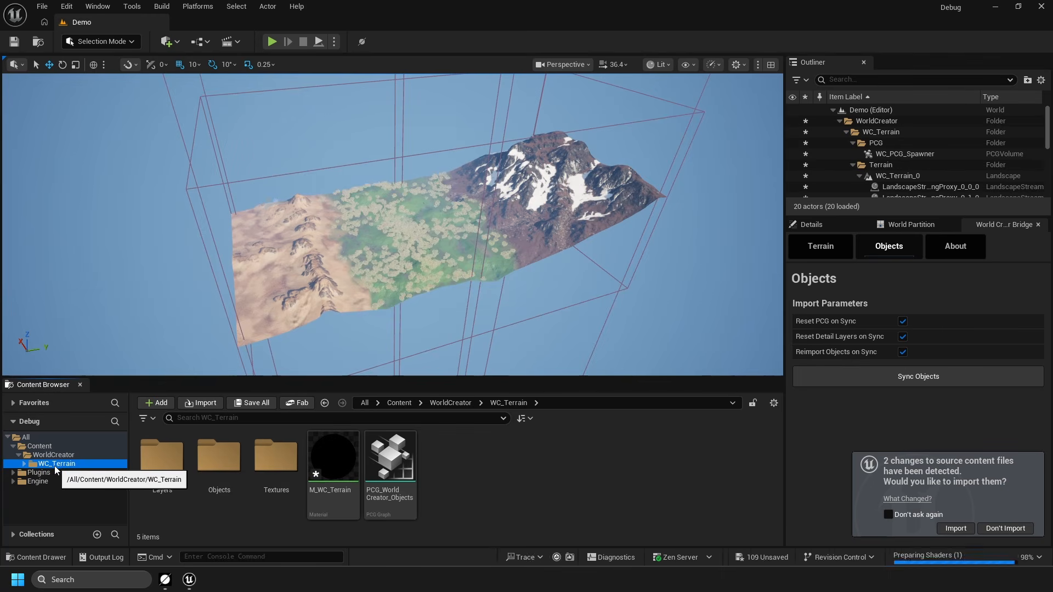
# Step: Open the Objects folder of WC_Terrain and fly down to the terrain to inspect the spawned vegetation and rocks
pyautogui.doubleClick(225, 458)
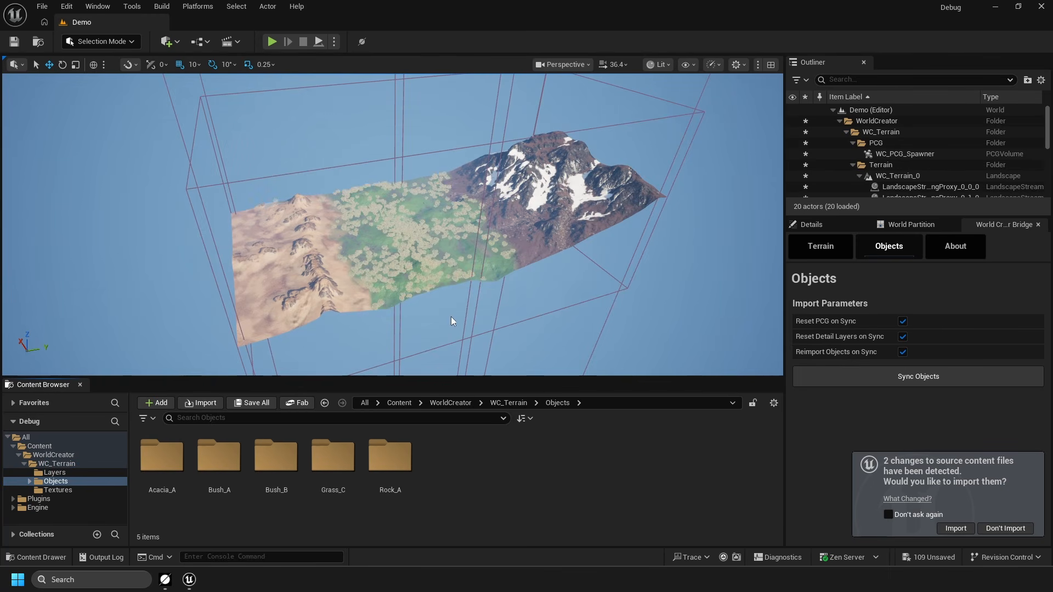
pyautogui.press('w')
pyautogui.moveTo(416, 337); pyautogui.dragTo(417, 309, button='right')
pyautogui.press('q')
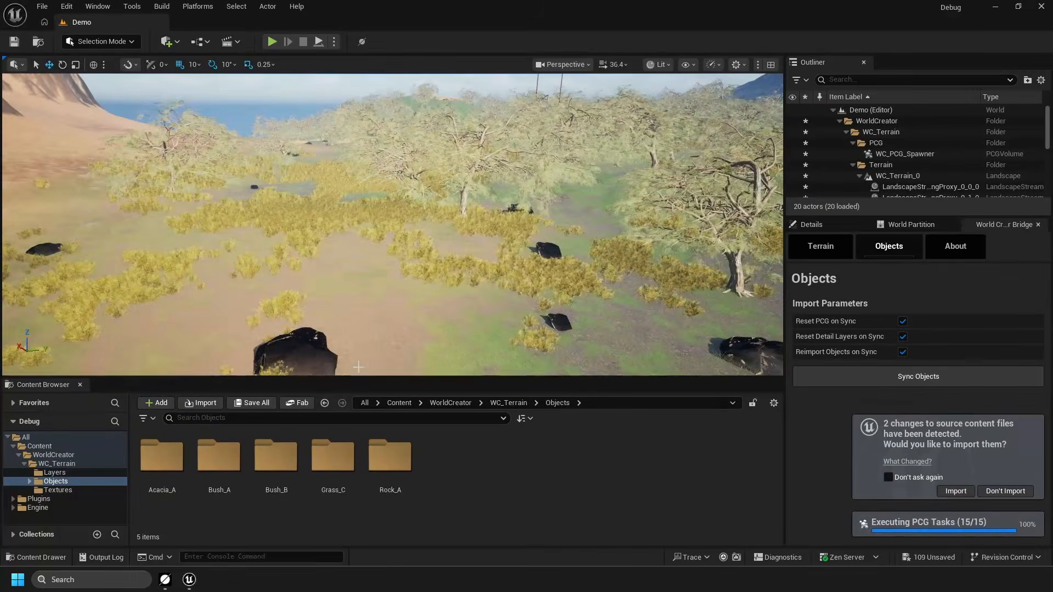
# Step: Create a new material named BushA_Fixed in the Materials folder under Objects/Bush_A/Meshes/bush_a
pyautogui.doubleClick(244, 467)
pyautogui.click(183, 458)
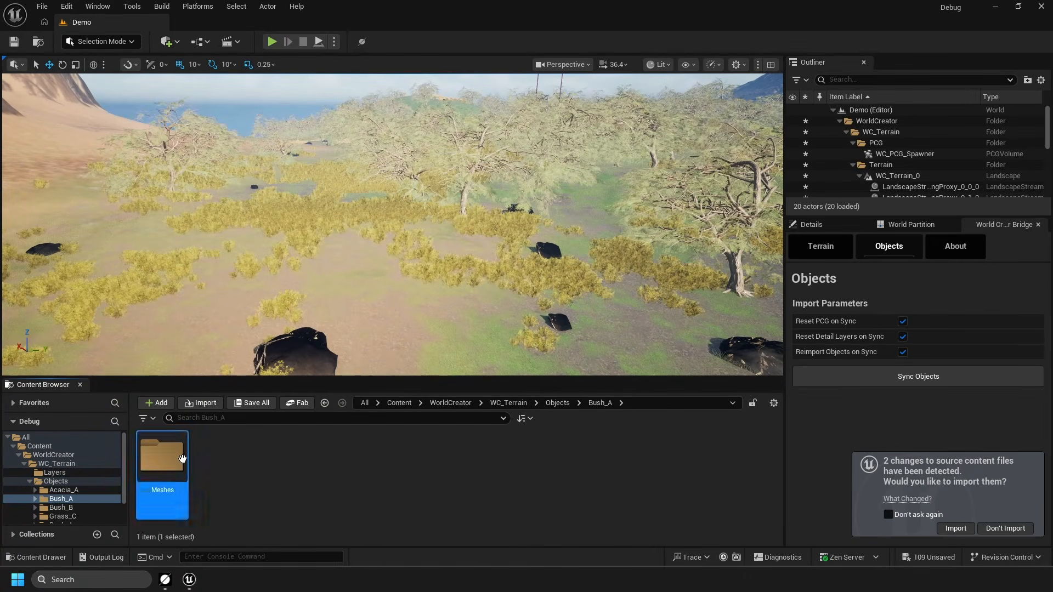
pyautogui.doubleClick(182, 459)
pyautogui.doubleClick(175, 459)
pyautogui.click(164, 461)
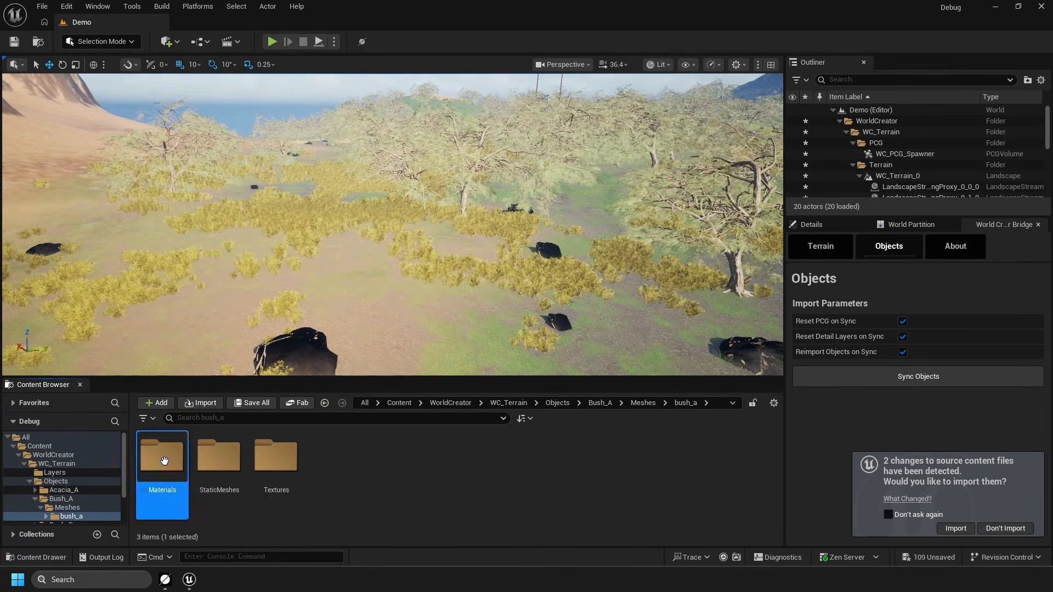
pyautogui.doubleClick(165, 461)
pyautogui.rightClick(277, 477)
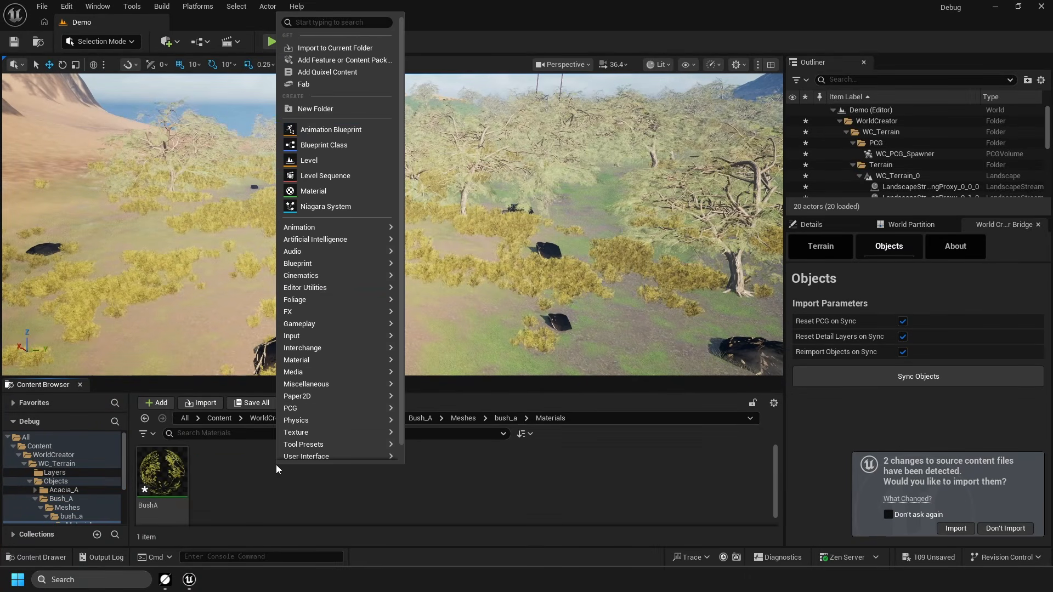
pyautogui.click(318, 191)
pyautogui.write('Bush')
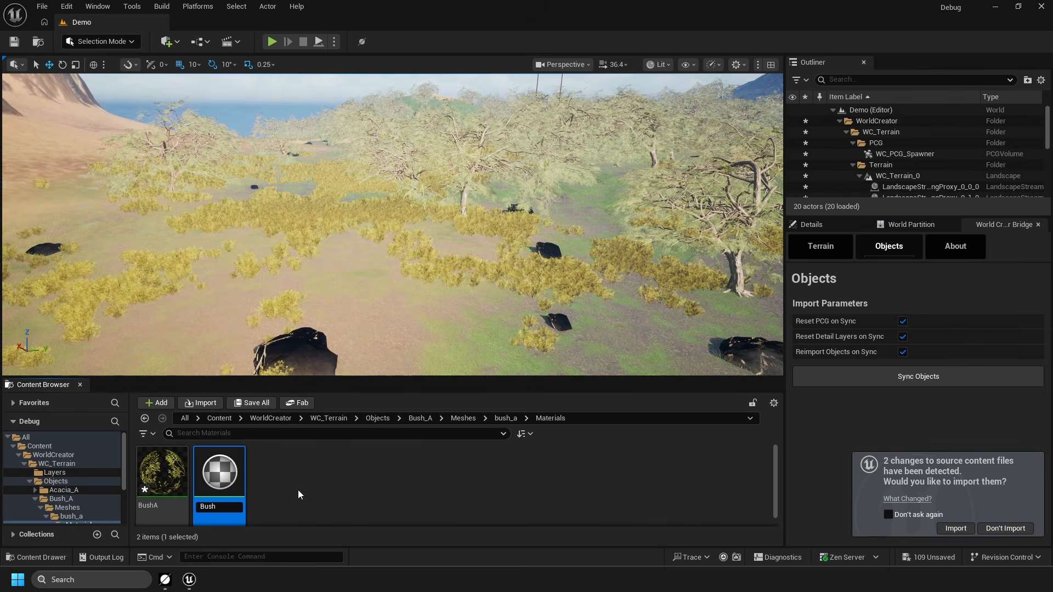
pyautogui.write('A_Fixed')
pyautogui.press('Return')
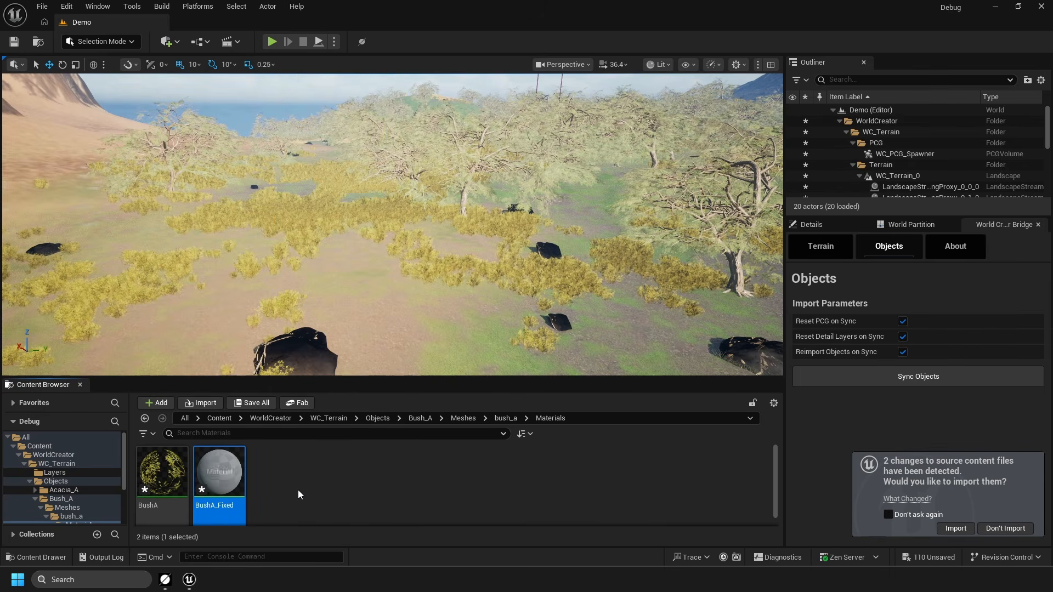
# Step: Open BushA_Fixed for editing, dock its editor alongside the Demo level and save
pyautogui.press('Return')
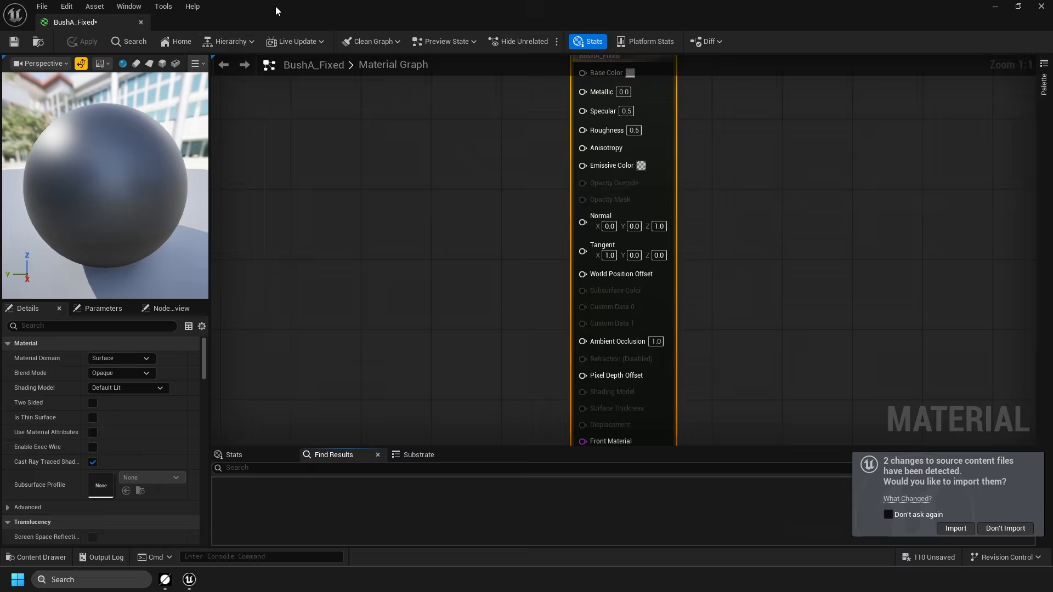
pyautogui.doubleClick(275, 5)
pyautogui.moveTo(506, 111); pyautogui.dragTo(272, 22)
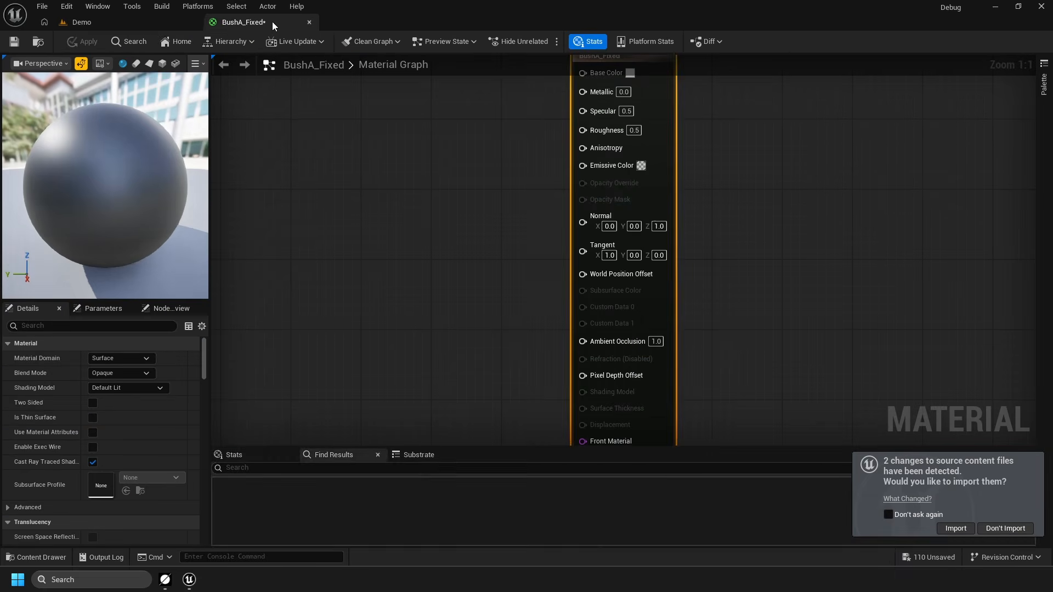
pyautogui.hotkey('ctrl', 's')
# Step: Set BushA_Fixed to the Masked blend mode and Subsurface shading model, and make it two-sided
pyautogui.click(115, 373)
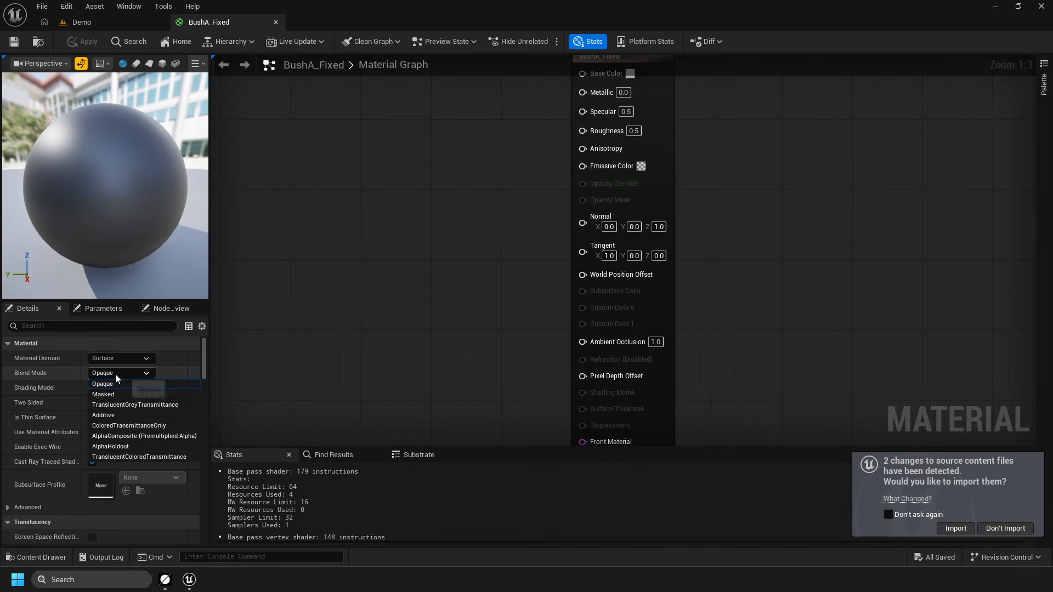
pyautogui.click(129, 393)
pyautogui.click(121, 387)
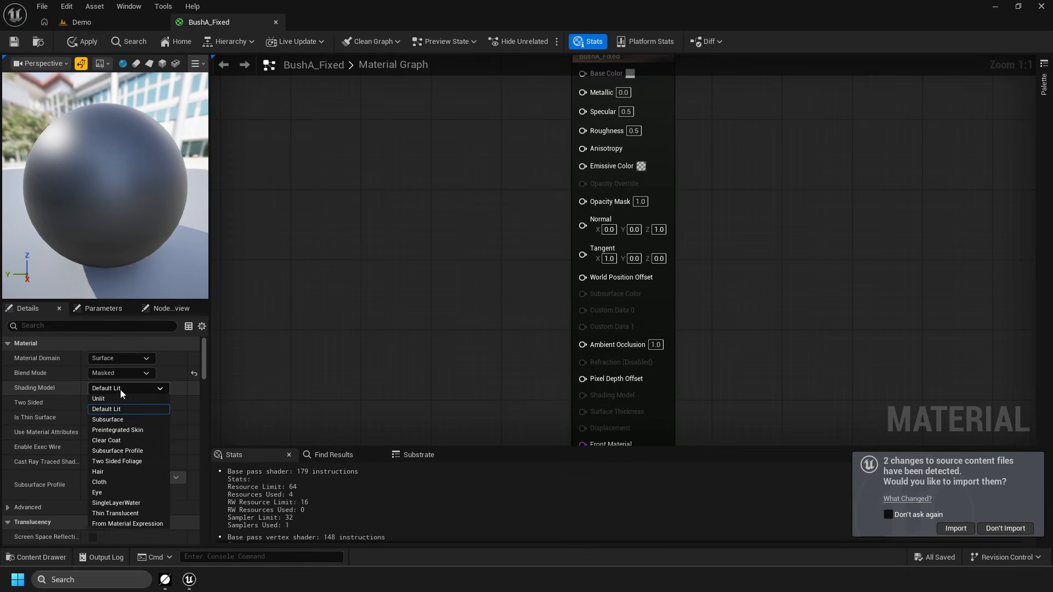
pyautogui.click(124, 422)
pyautogui.click(92, 402)
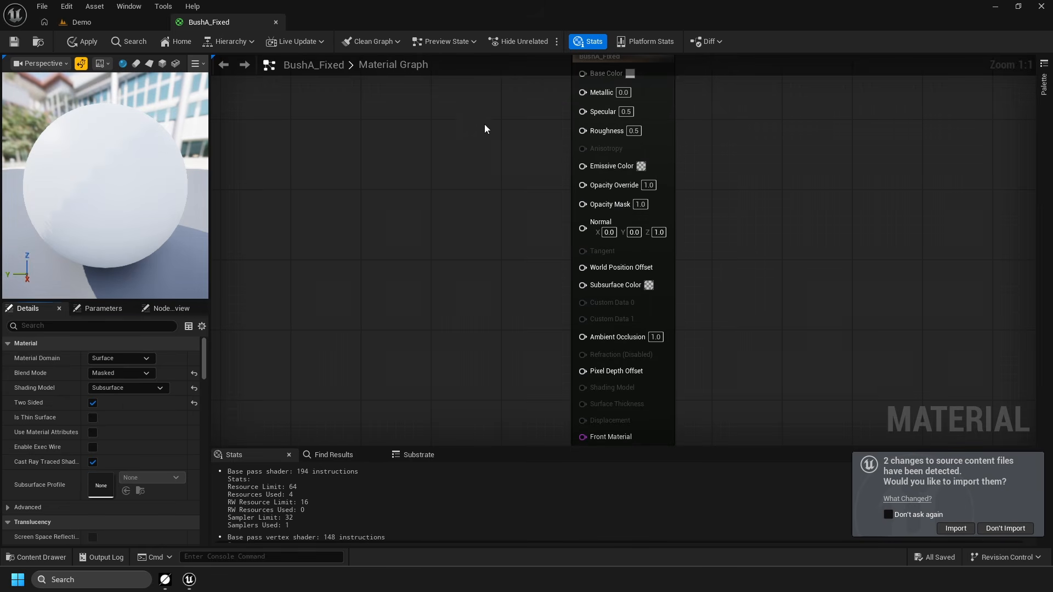
# Step: Add a Texture Sample node feeding Base Color and position it clear of the BushA_Fixed node
pyautogui.moveTo(514, 104); pyautogui.dragTo(539, 203, button='right')
pyautogui.moveTo(607, 172); pyautogui.dragTo(377, 177)
pyautogui.write('texture')
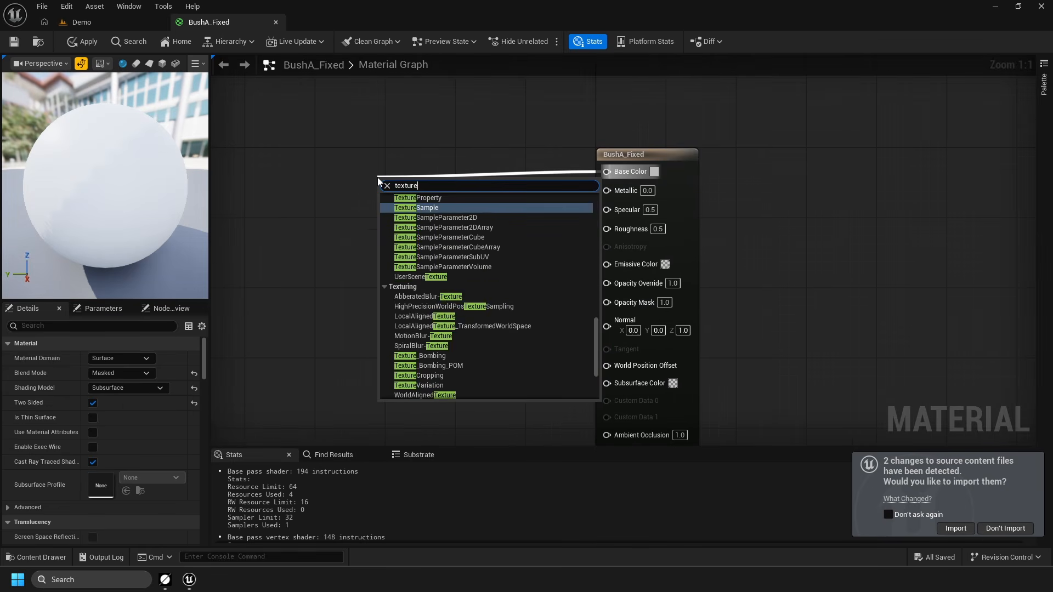
pyautogui.write('sam')
pyautogui.press('Return')
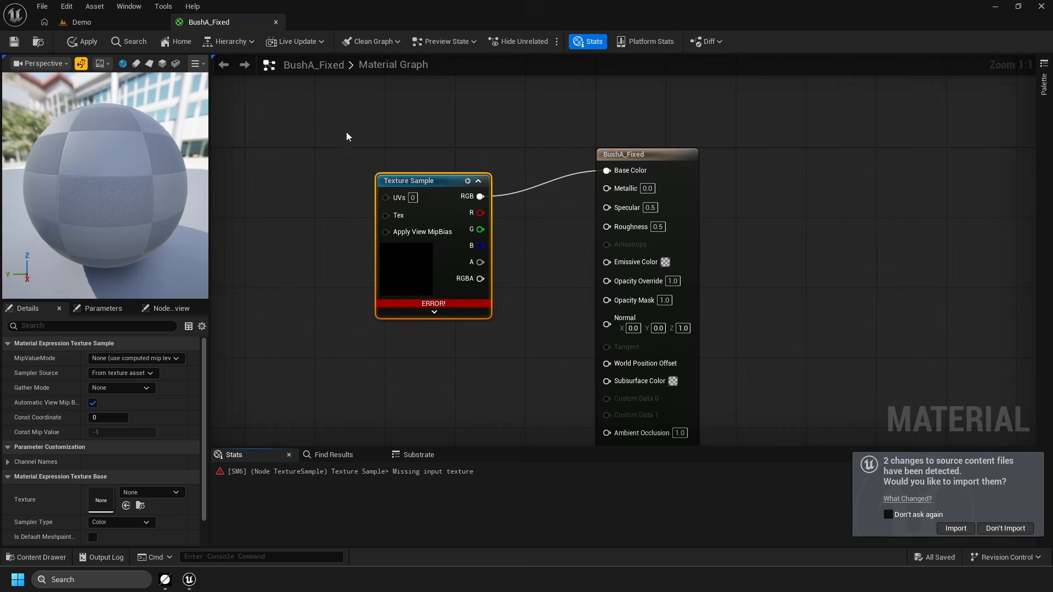
pyautogui.moveTo(408, 180); pyautogui.dragTo(329, 137)
# Step: Assign the BushA_Diffuse-BushA_Opa texture to the sample and connect its alpha to Opacity Mask and its RGB to Subsurface Color
pyautogui.scroll(-2, 123, 449)
pyautogui.click(146, 464)
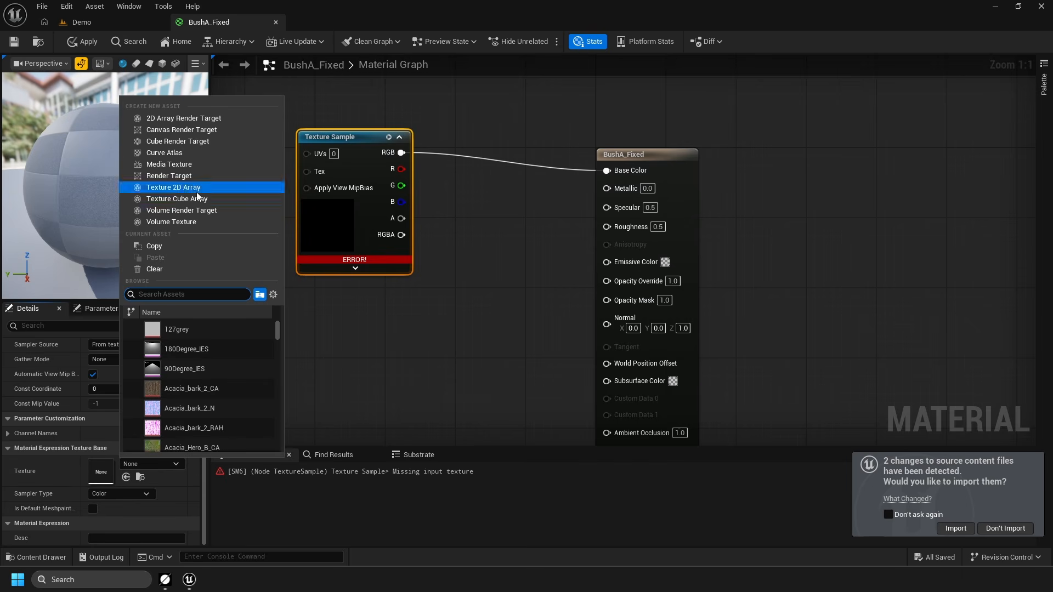
pyautogui.write('bush')
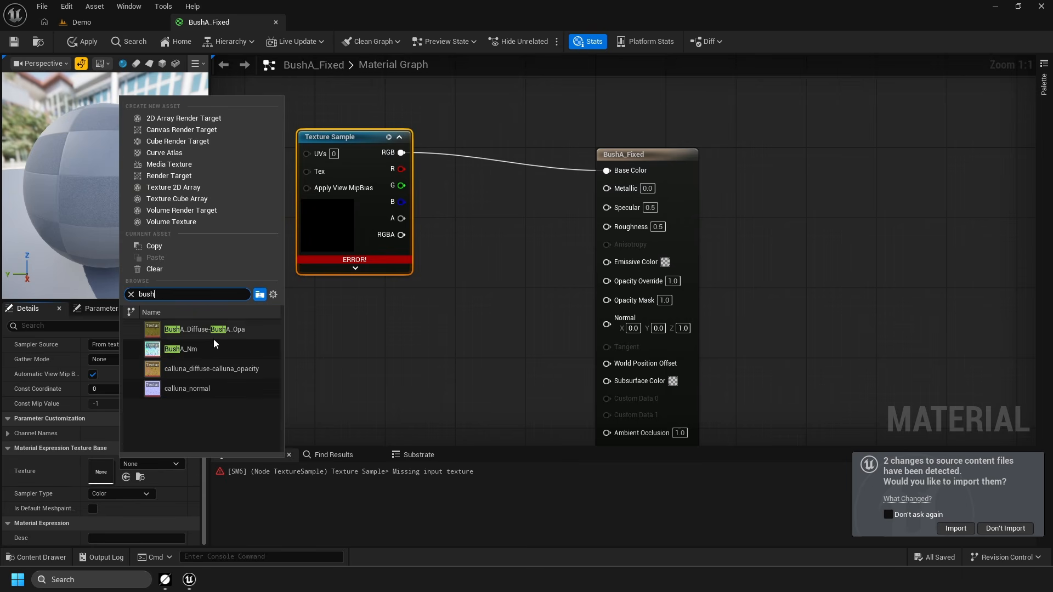
pyautogui.click(211, 332)
pyautogui.moveTo(401, 218); pyautogui.dragTo(606, 300)
pyautogui.moveTo(401, 153); pyautogui.dragTo(636, 384)
# Step: Add a second Texture Sample using BushA_Nm for the Normal input, place it below the first and apply the material changes
pyautogui.moveTo(423, 356); pyautogui.dragTo(424, 296, button='right')
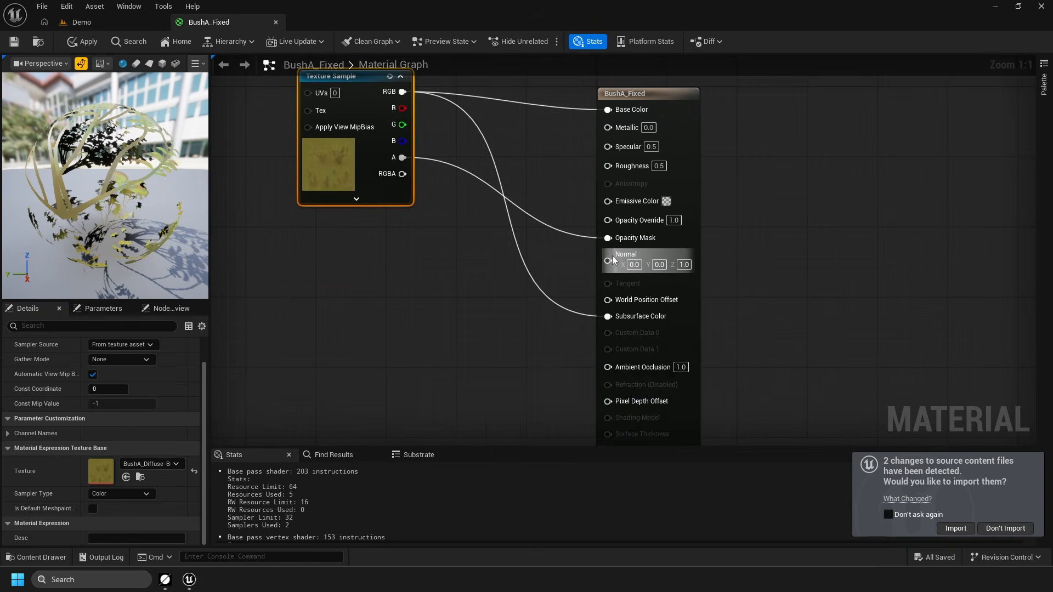
pyautogui.moveTo(608, 261); pyautogui.dragTo(450, 308)
pyautogui.write('texture')
pyautogui.press('Return')
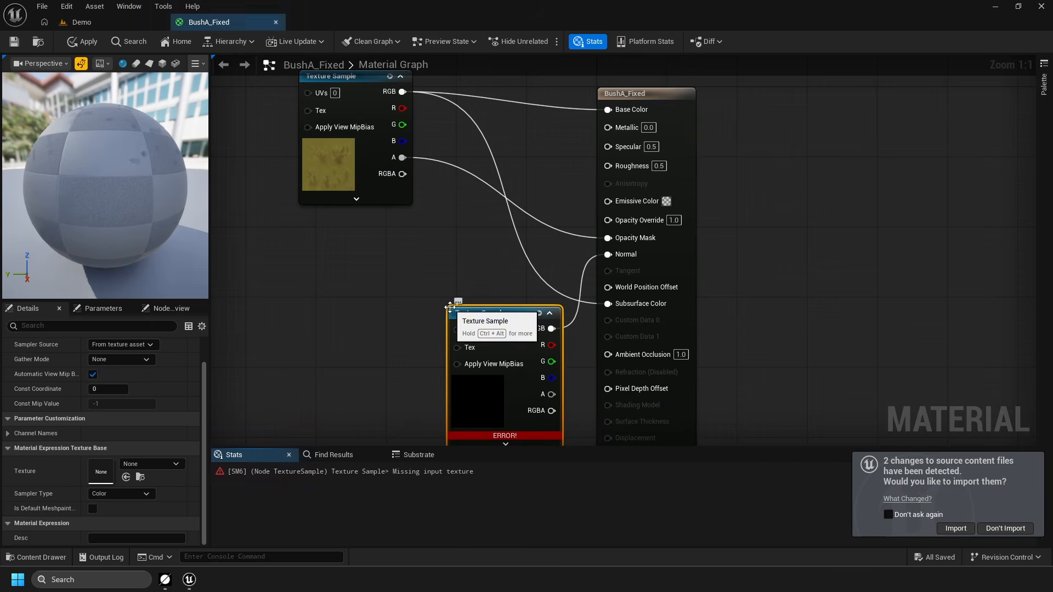
pyautogui.click(161, 465)
pyautogui.write('bush')
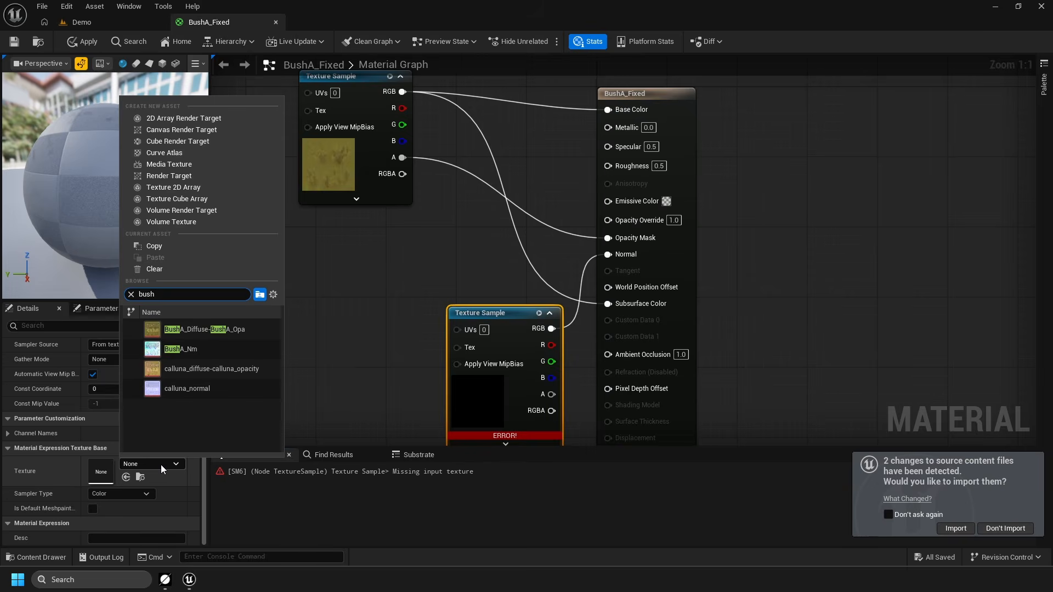
pyautogui.click(198, 349)
pyautogui.moveTo(483, 312); pyautogui.dragTo(342, 251)
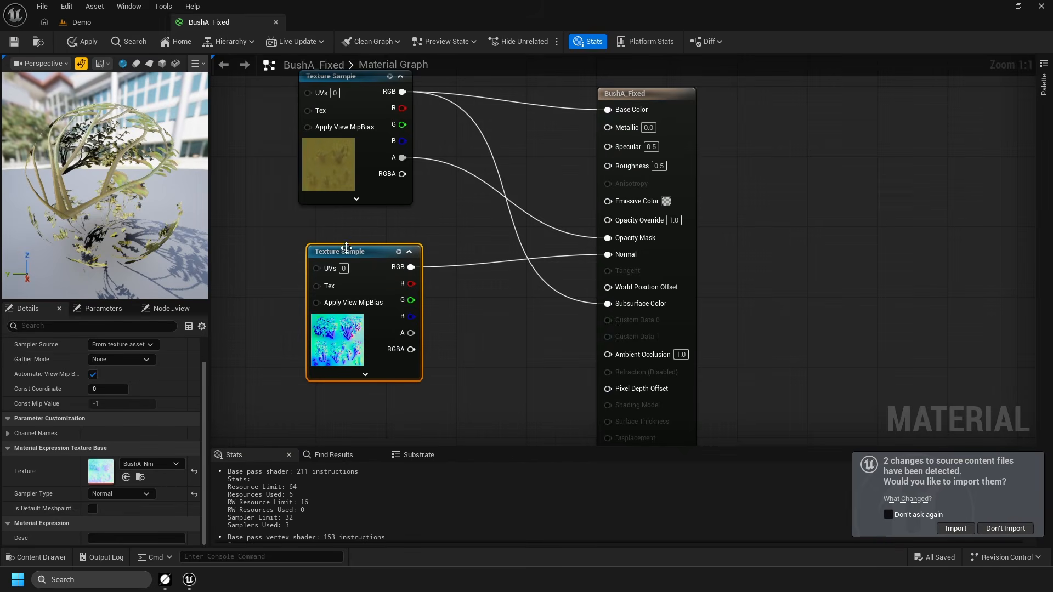
pyautogui.click(80, 43)
# Step: Open the bush_a static mesh from the StaticMeshes folder, assign BushA_Fixed to its Element 0 material slot and save the mesh
pyautogui.click(103, 24)
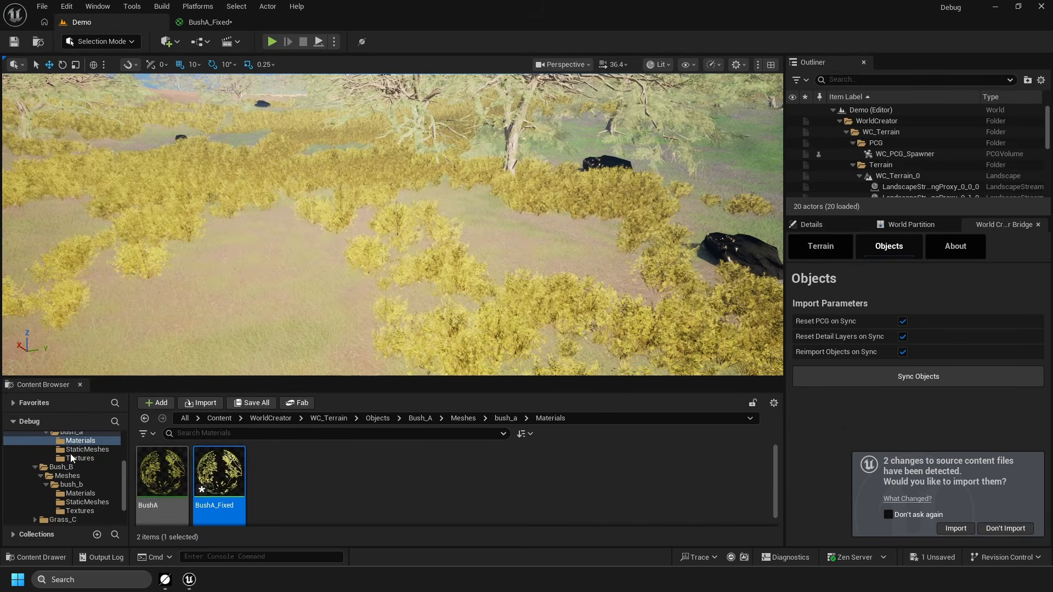
pyautogui.click(77, 449)
pyautogui.click(174, 476)
pyautogui.doubleClick(174, 476)
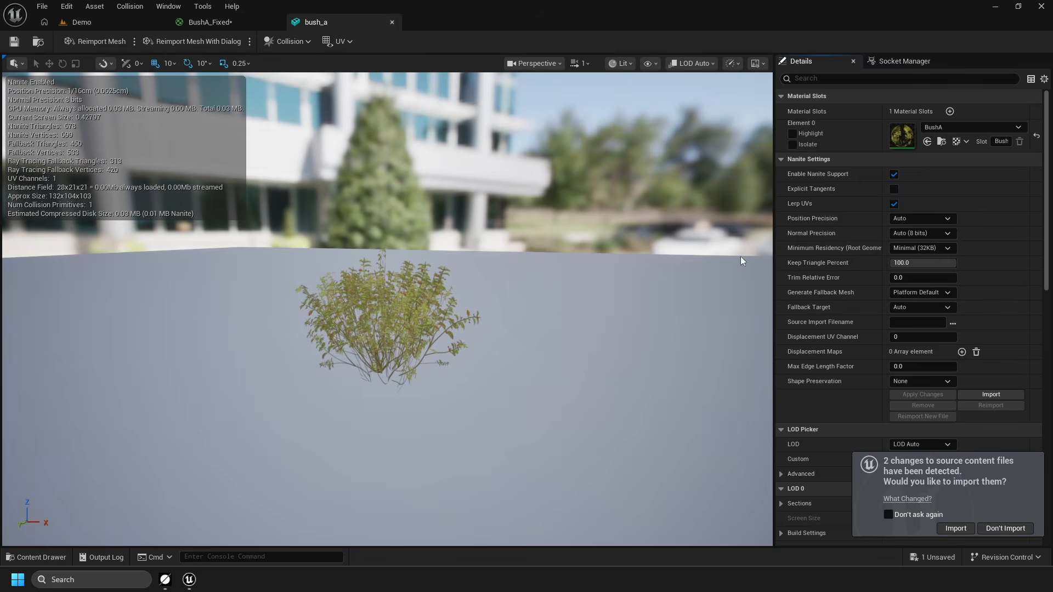
pyautogui.click(944, 130)
pyautogui.write('bush')
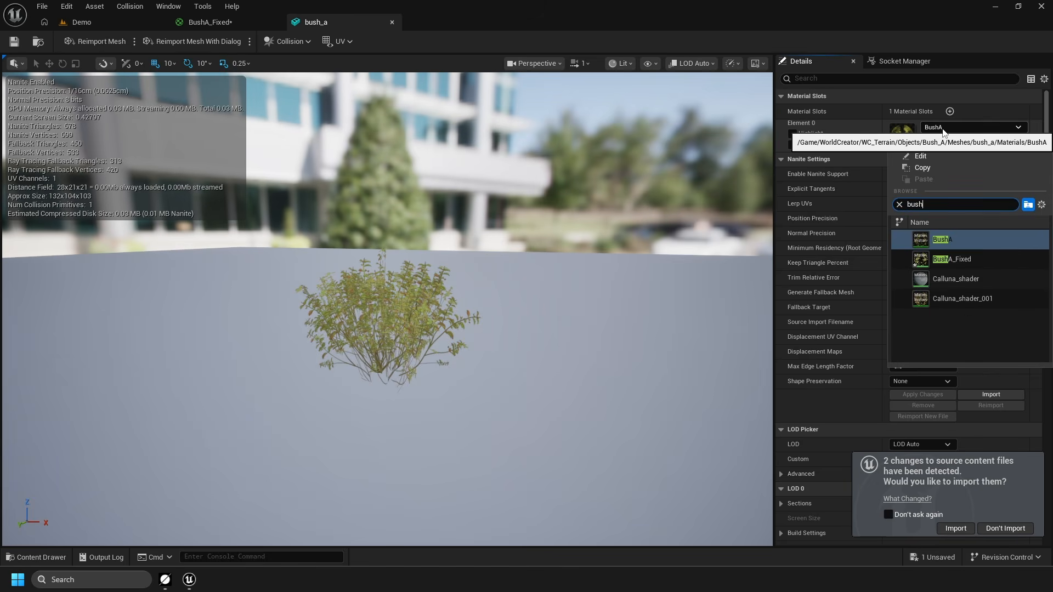
pyautogui.click(951, 258)
pyautogui.click(14, 42)
# Step: Return to the Demo level and fly over the terrain to inspect the bushes and trees
pyautogui.click(116, 26)
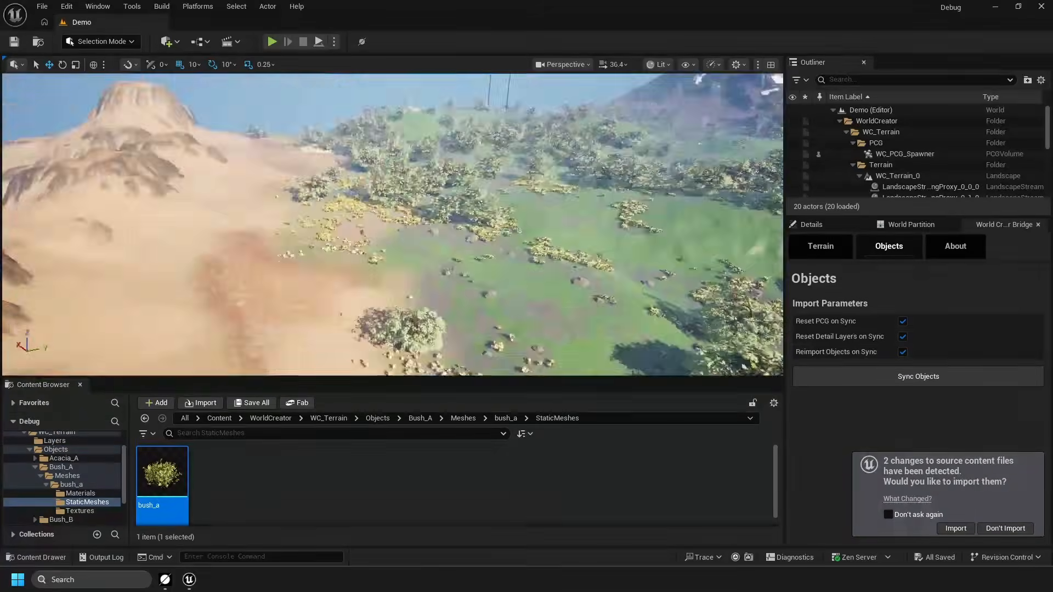
pyautogui.moveTo(436, 241); pyautogui.dragTo(435, 242, button='right')
pyautogui.press('w')
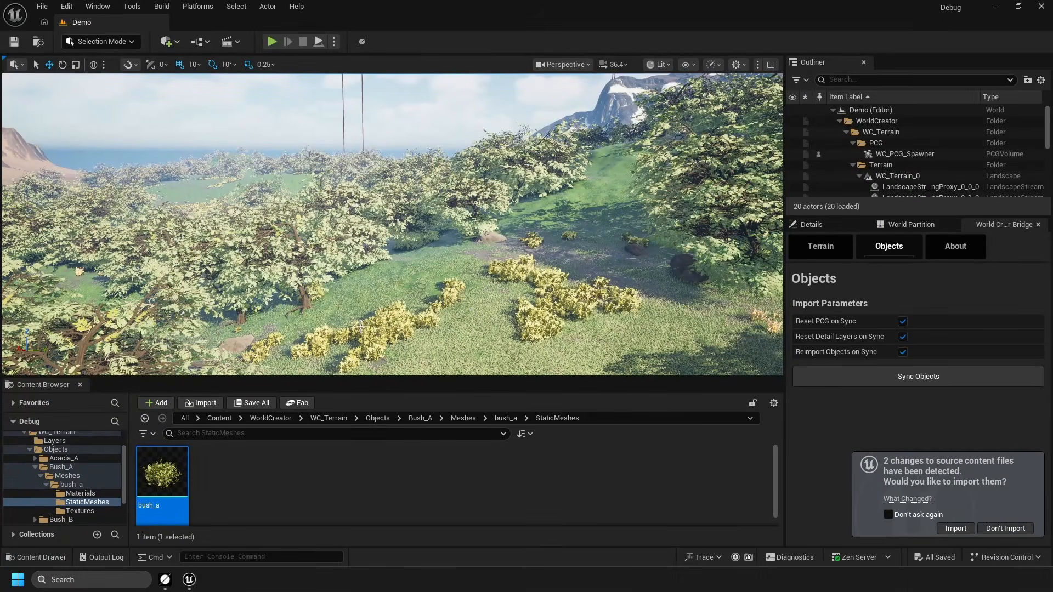
# Step: Open the PCG_WorldCreator_Objects graph from WC_Terrain and examine the mesh entry descriptor of the Grass_C Static Mesh Spawner
pyautogui.scroll(3, 74, 479)
pyautogui.click(70, 466)
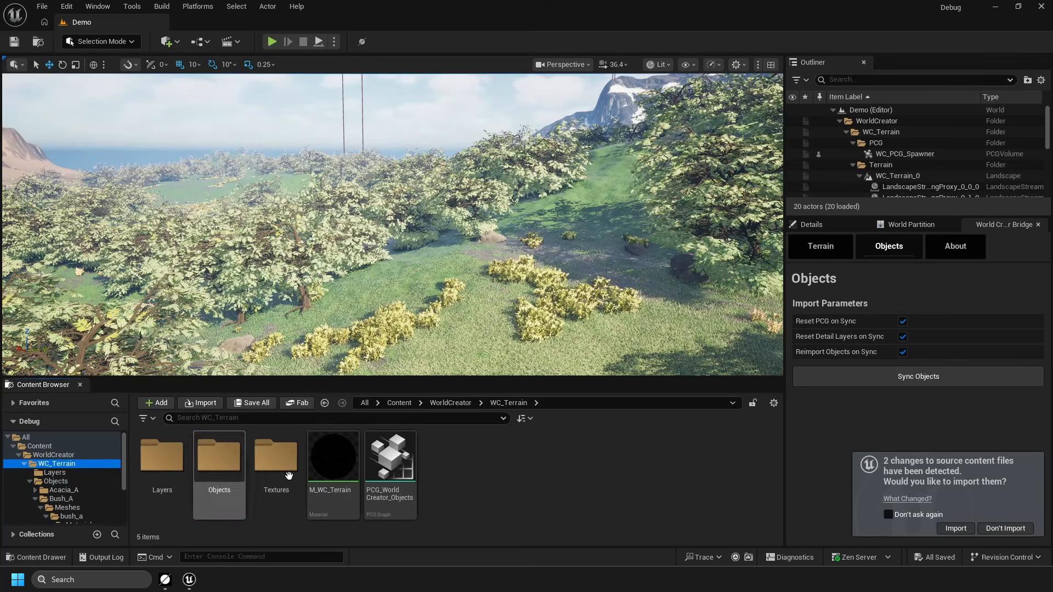
pyautogui.doubleClick(404, 462)
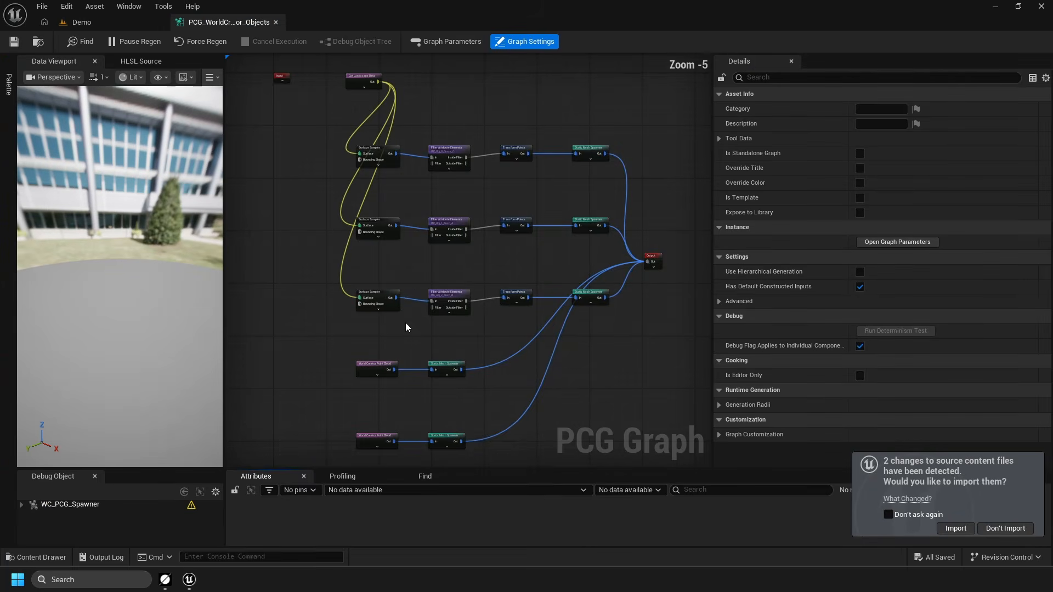
pyautogui.scroll(5, 595, 153)
pyautogui.click(609, 192)
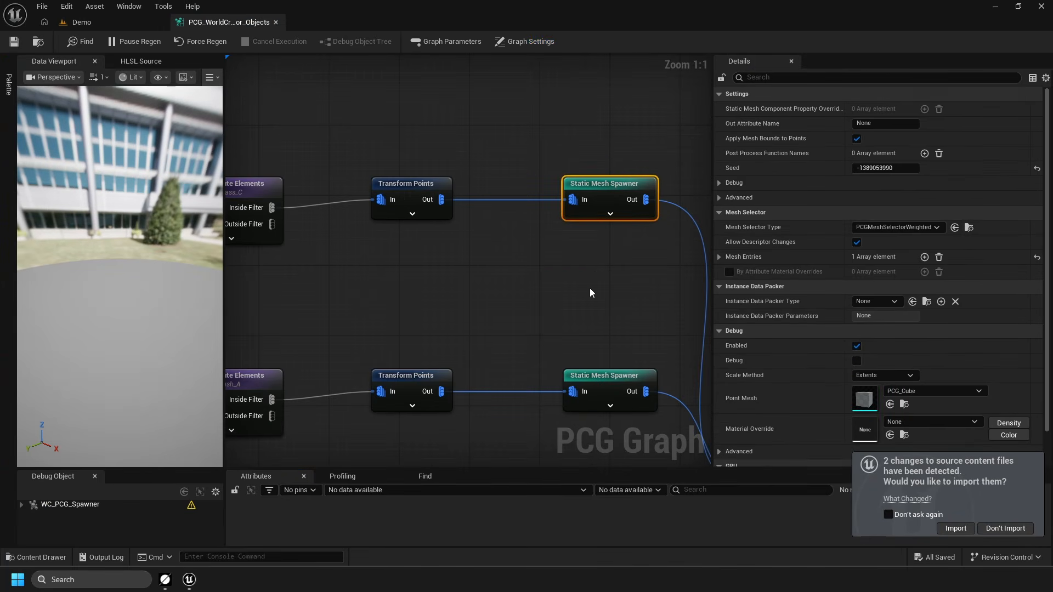
pyautogui.scroll(-1, 912, 343)
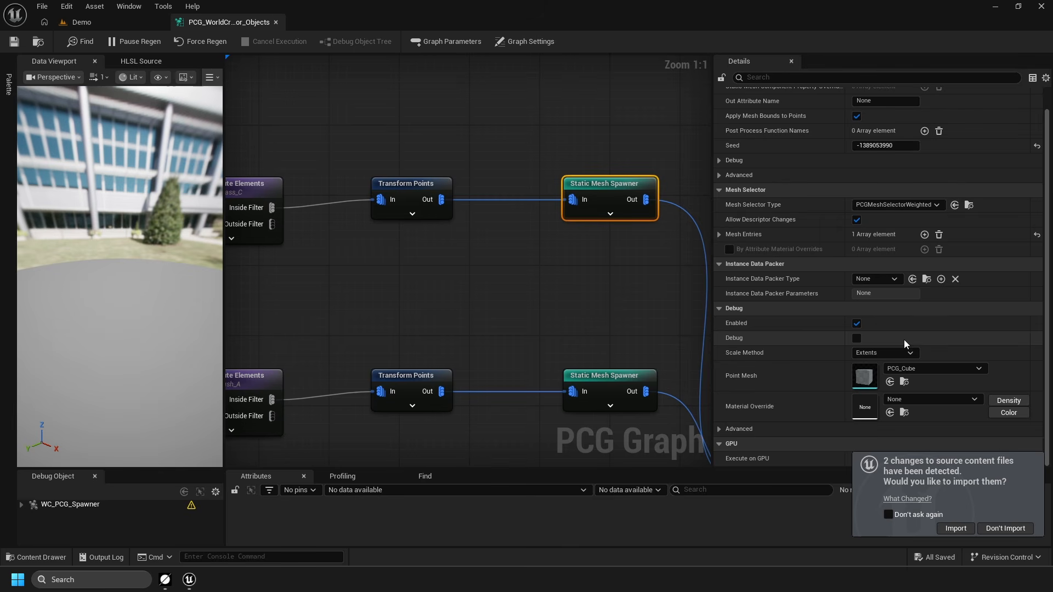
pyautogui.click(719, 234)
pyautogui.click(728, 250)
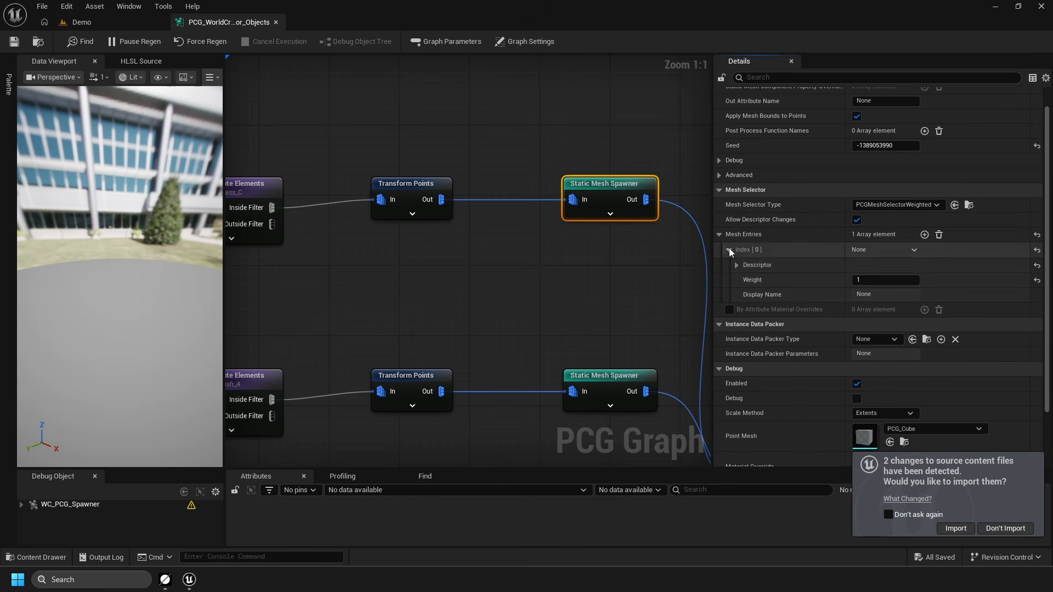
pyautogui.click(740, 268)
pyautogui.scroll(-2, 856, 343)
# Step: Examine the static meshes assigned in the two bush spawners and in both World Creator Point Cloud spawners
pyautogui.moveTo(605, 354); pyautogui.dragTo(565, 222, button='right')
pyautogui.click(571, 244)
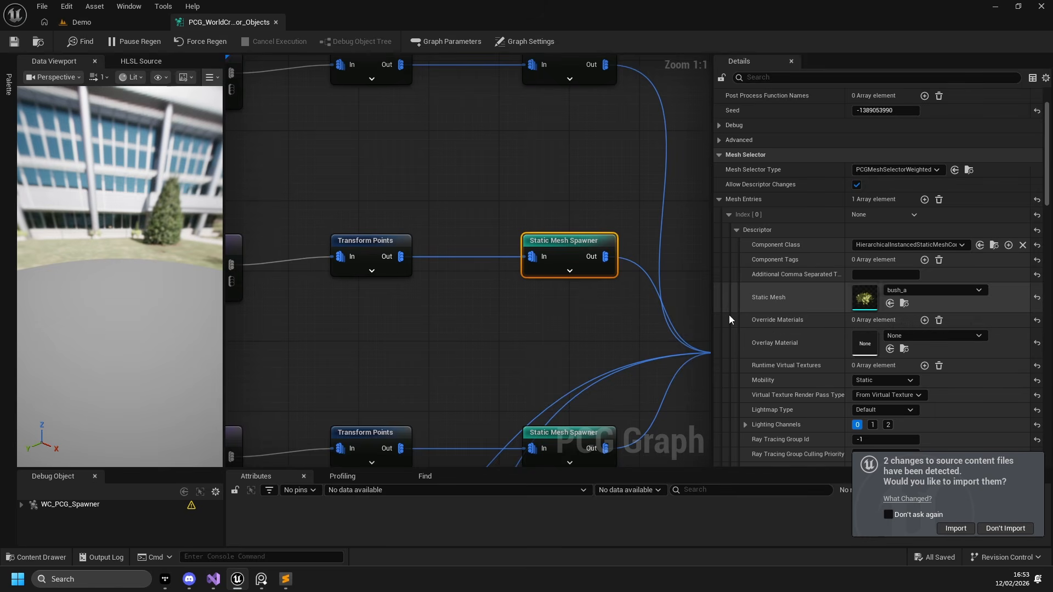
pyautogui.moveTo(573, 354); pyautogui.dragTo(542, 186, button='right')
pyautogui.click(529, 265)
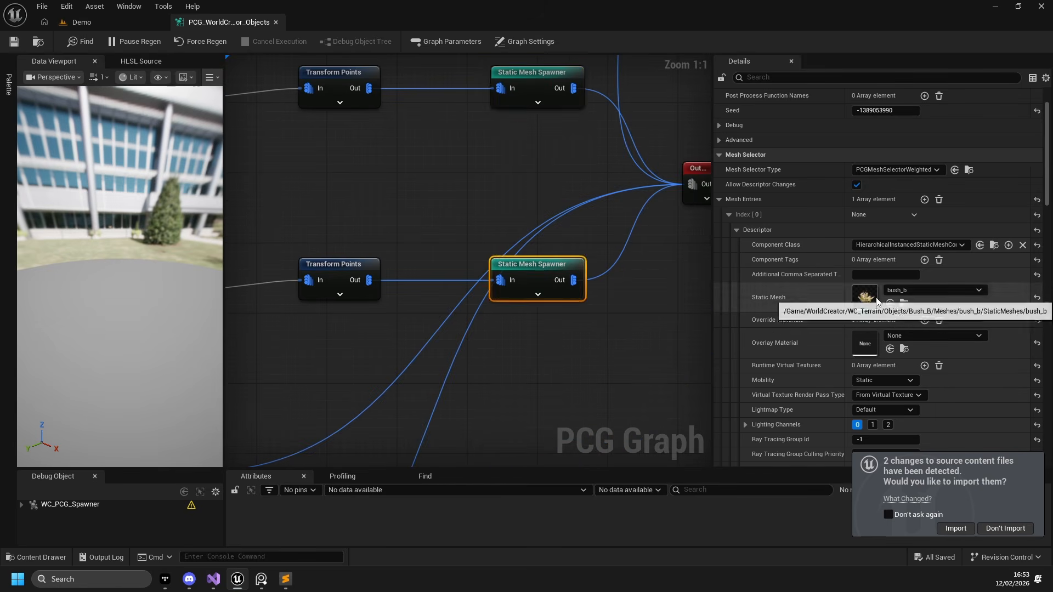
pyautogui.scroll(-7, 471, 184)
pyautogui.moveTo(398, 231); pyautogui.dragTo(470, 215, button='right')
pyautogui.scroll(6, 470, 215)
pyautogui.click(482, 270)
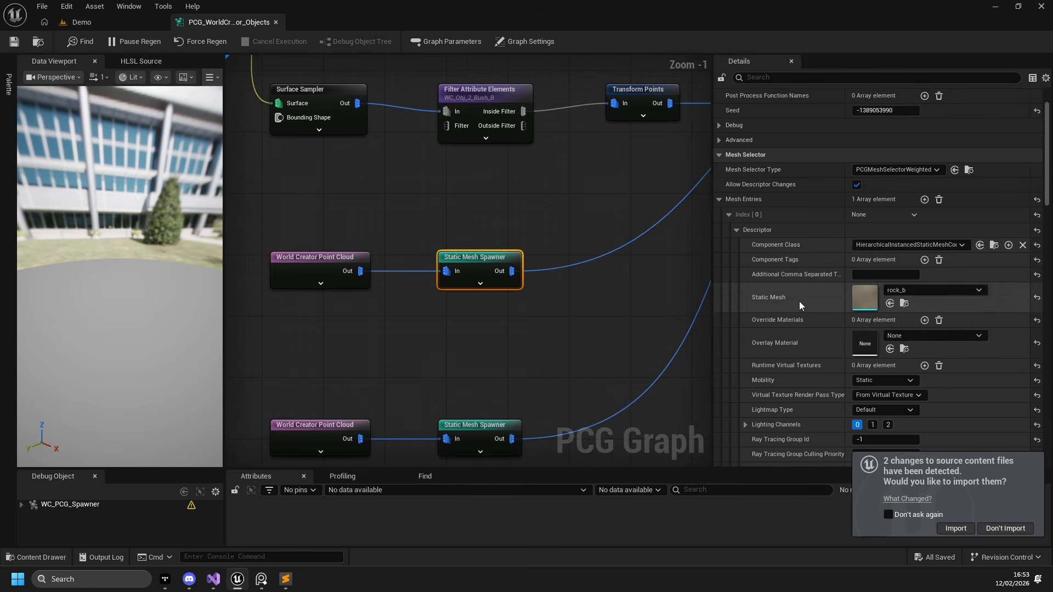
pyautogui.click(475, 437)
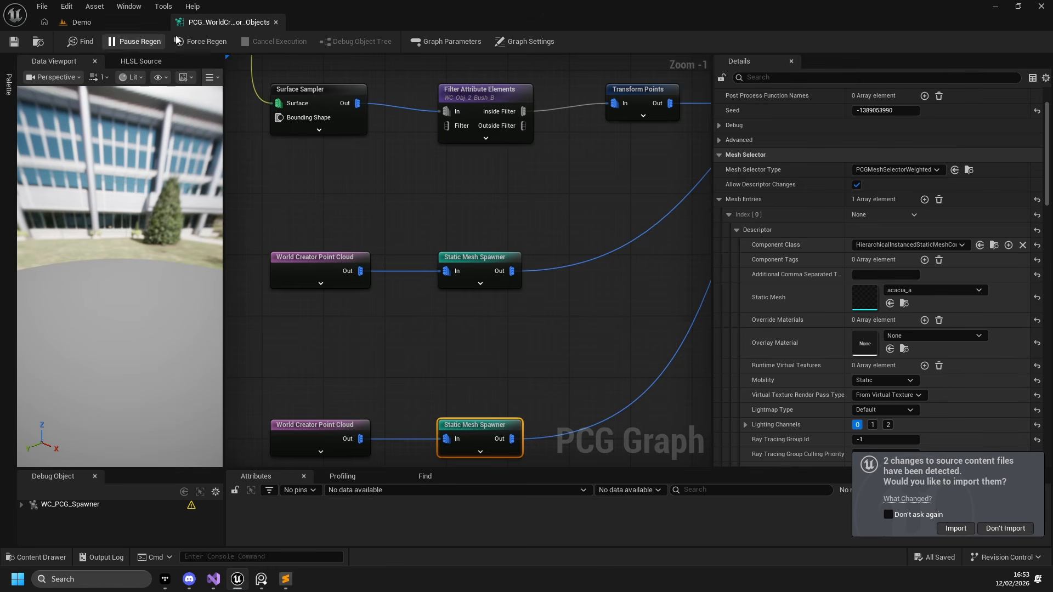
# Step: Close the PCG graph and view the populated terrain as a whole in the Demo level
pyautogui.middleClick(209, 28)
pyautogui.press('s')
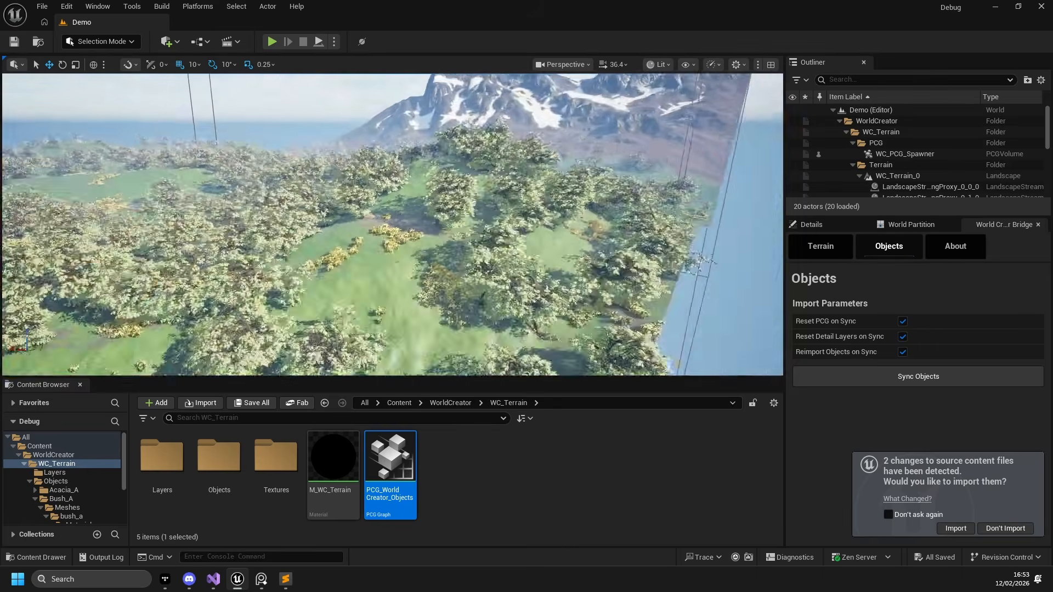
pyautogui.press('w')
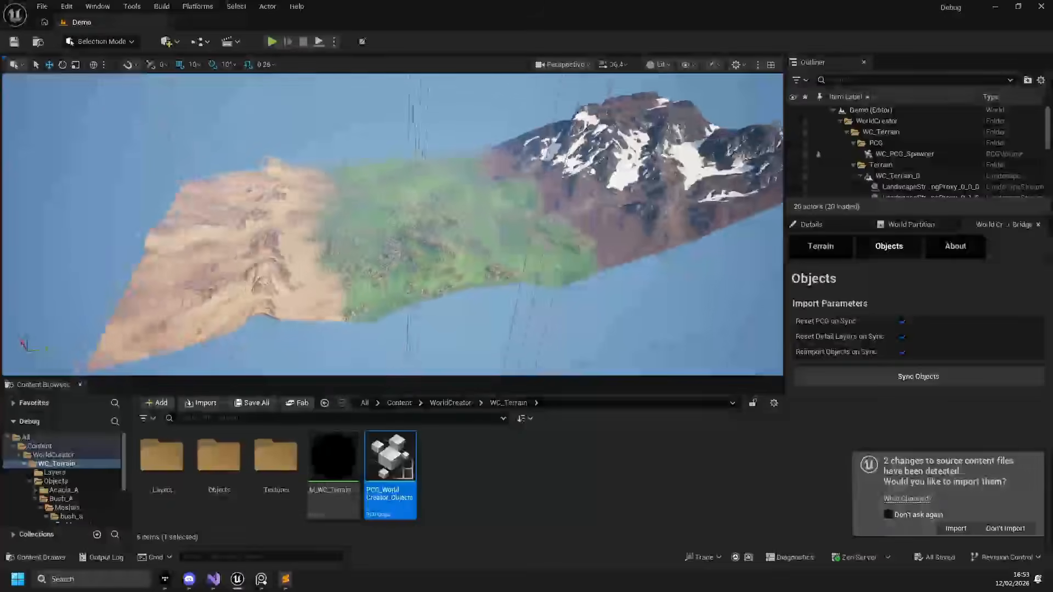